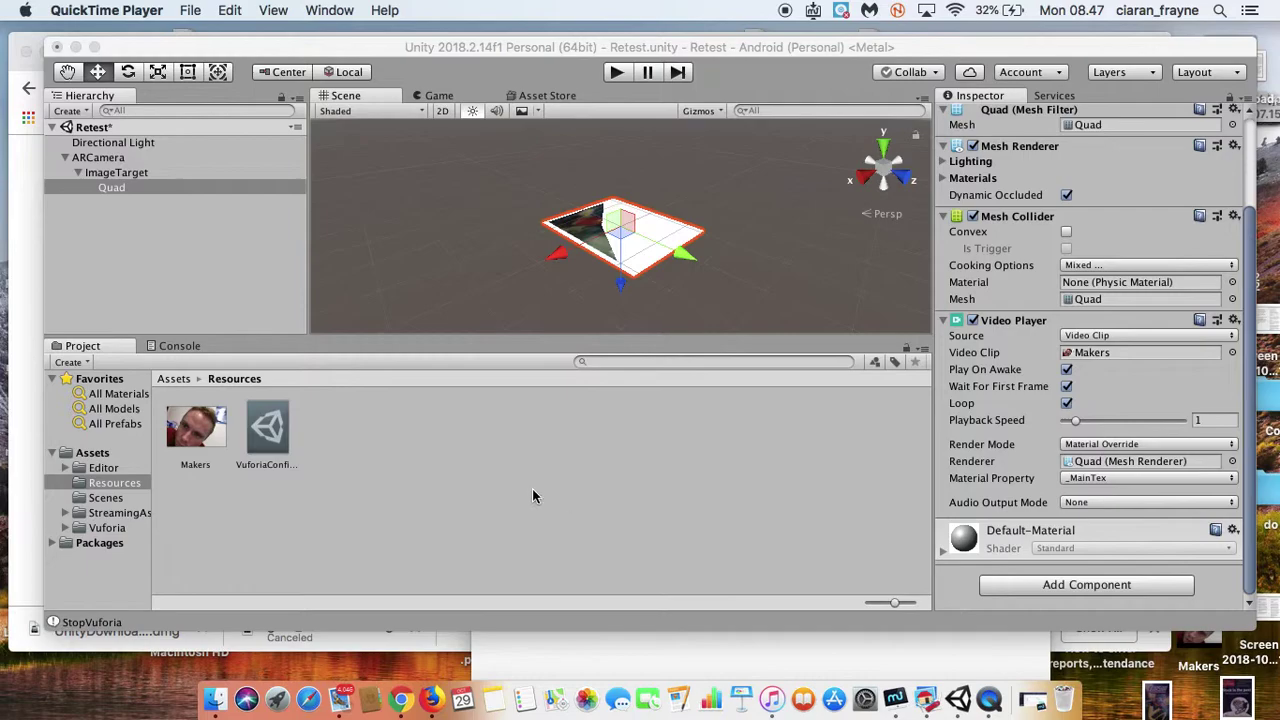
# Preview the Retest AR scene in play mode and stop the preview.
pyautogui.click(617, 73)
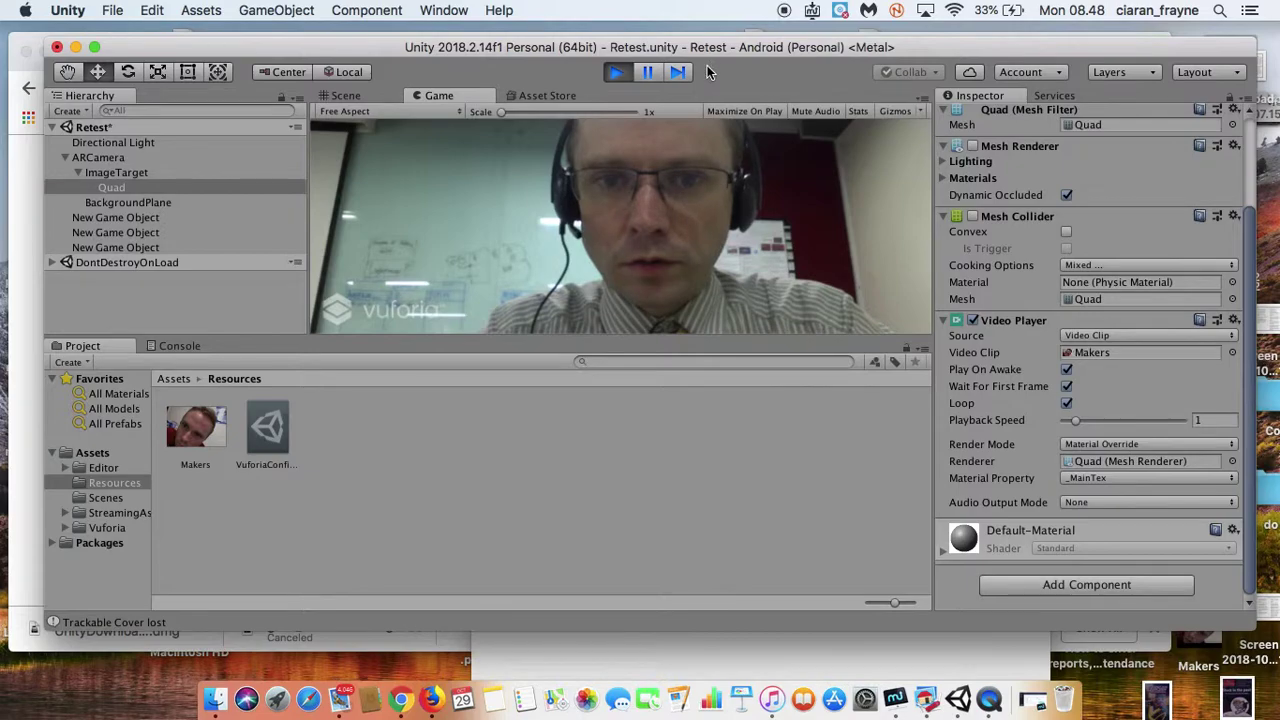
pyautogui.click(651, 74)
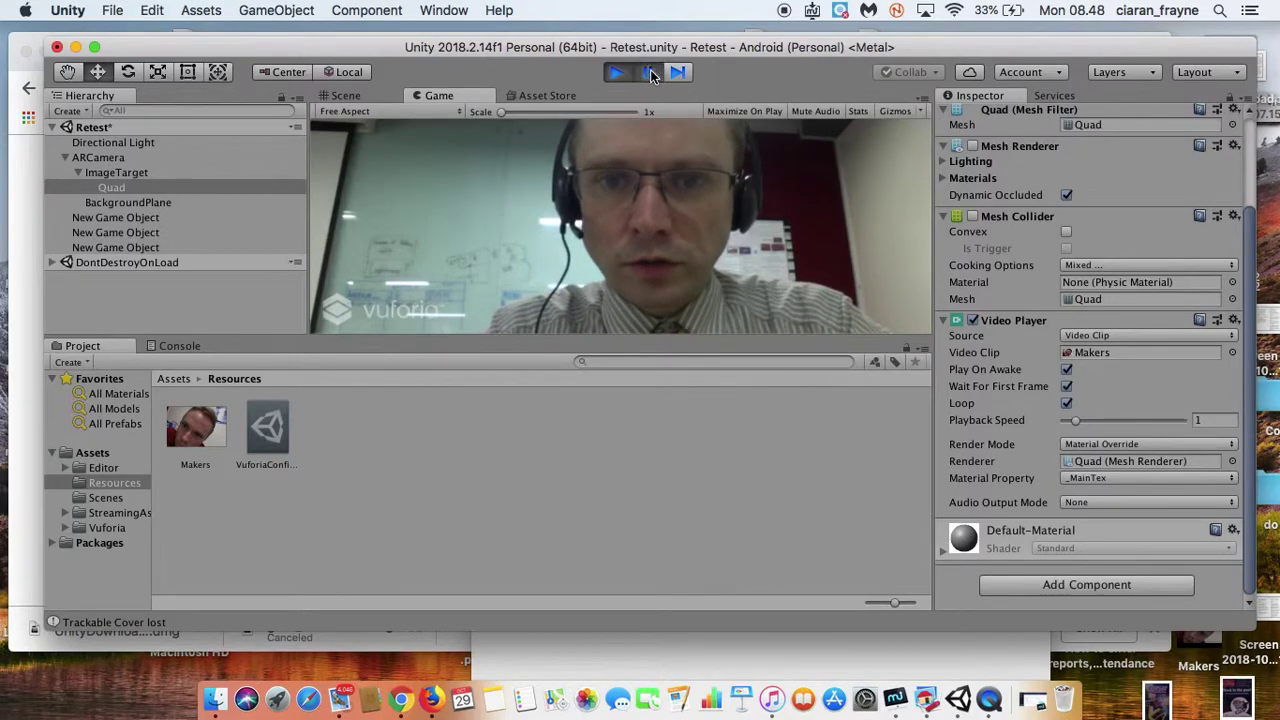
pyautogui.click(651, 74)
pyautogui.click(616, 72)
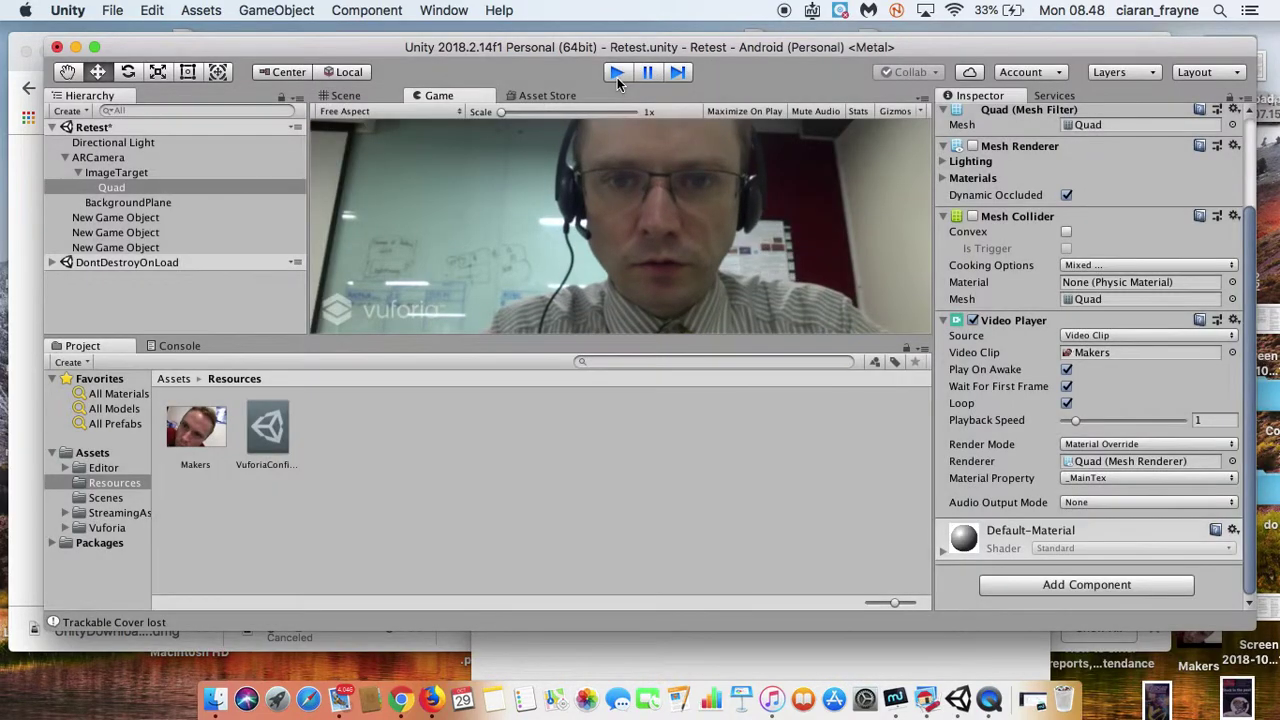
# Close Unity without saving the Retest scene changes and switch to Chrome.
pyautogui.click(57, 48)
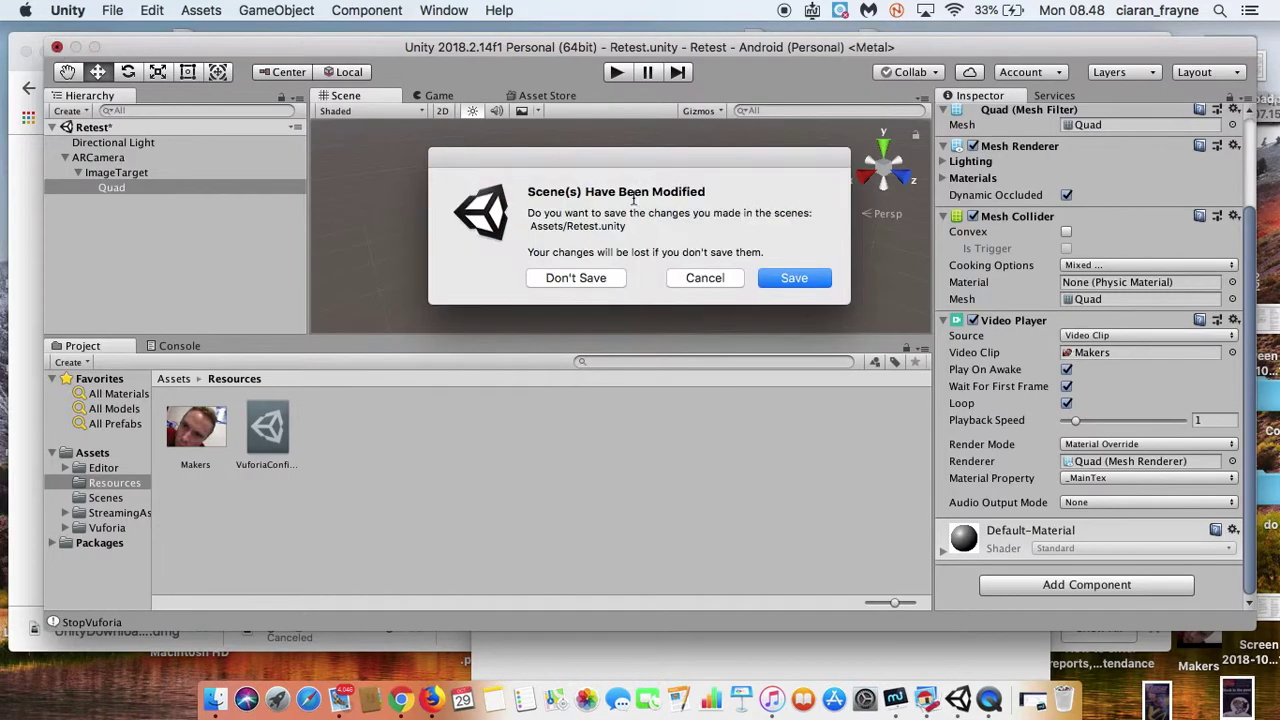
pyautogui.click(576, 281)
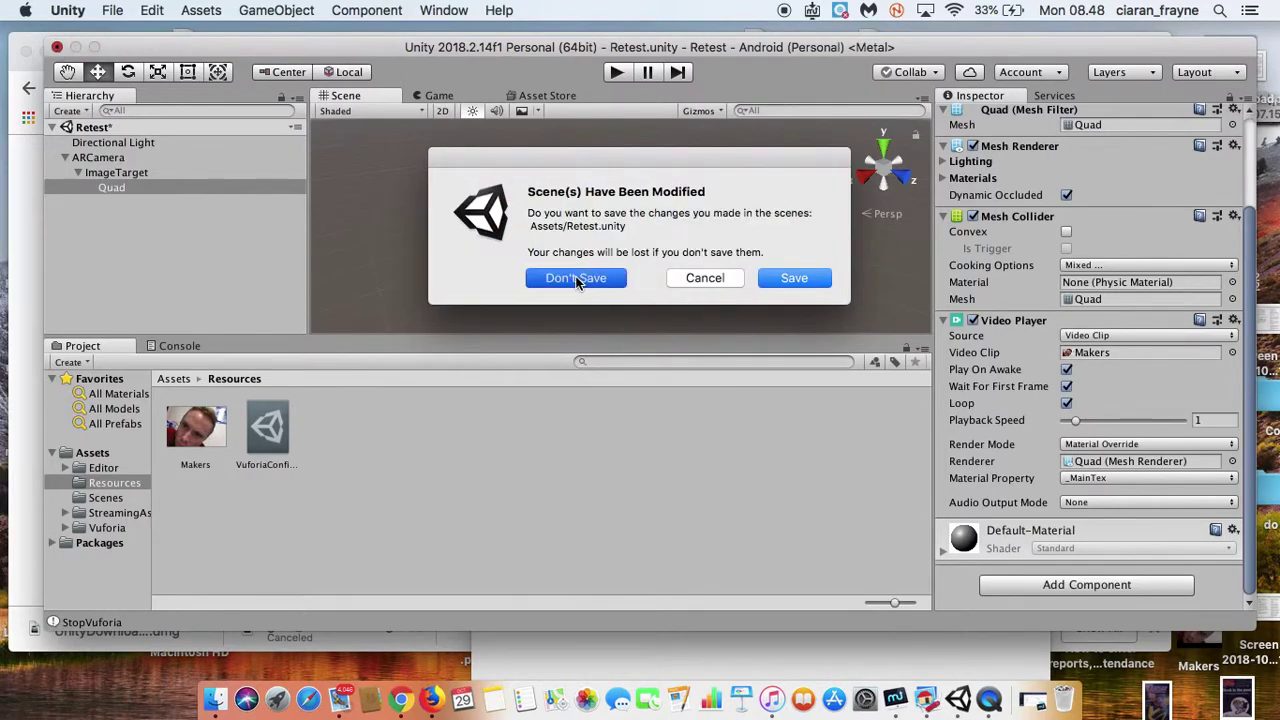
pyautogui.click(400, 698)
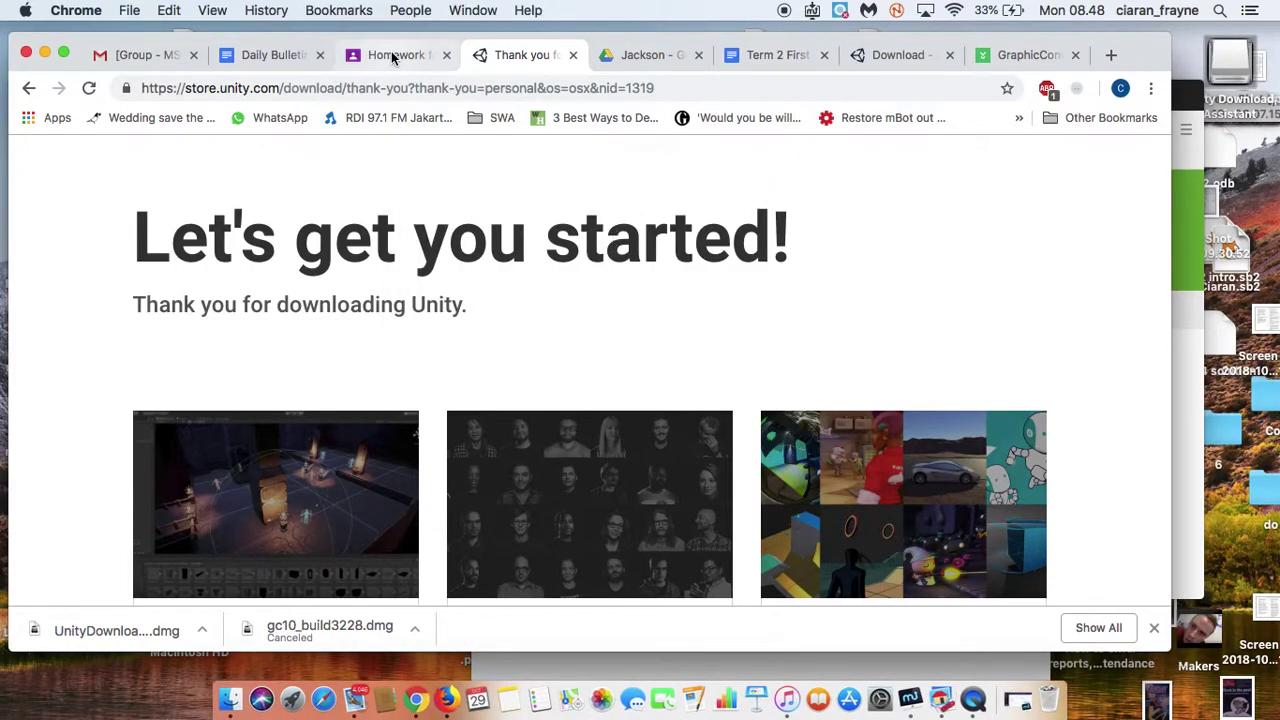
# Open the Download - Unity link from the 6 Digital Design homework instructions in Google Classroom.
pyautogui.click(391, 54)
pyautogui.scroll(5, 984, 254)
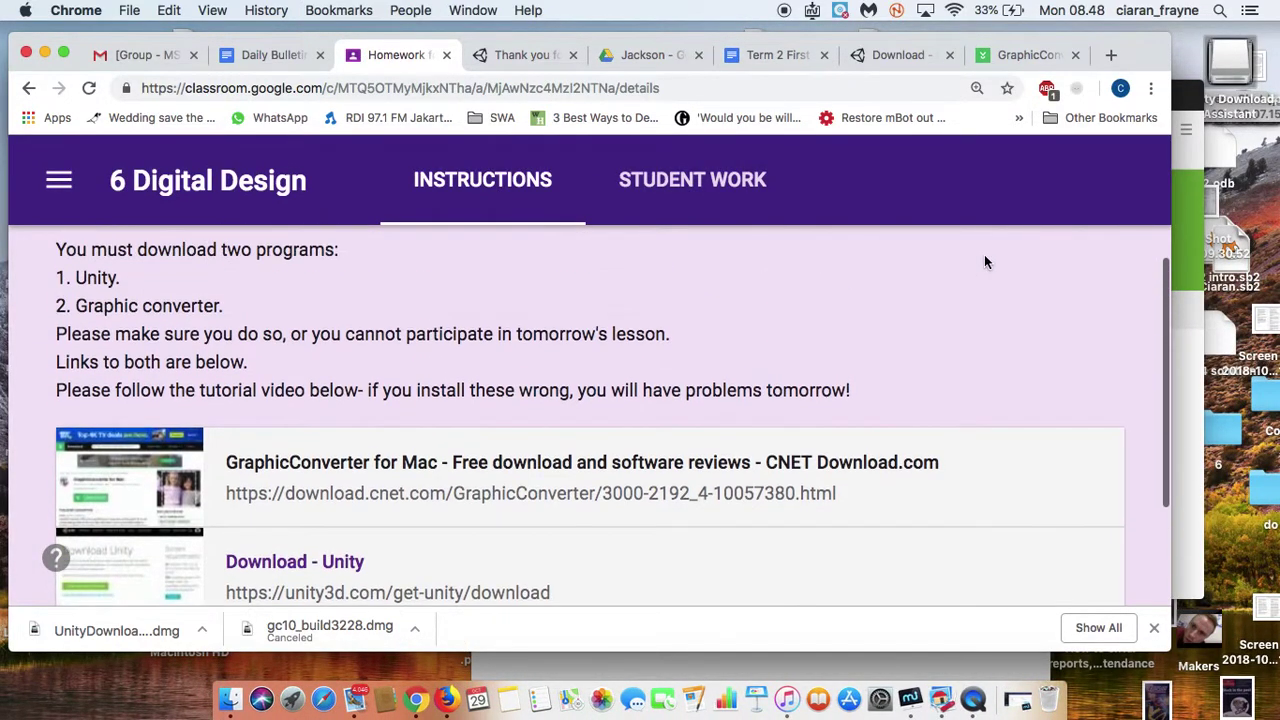
pyautogui.scroll(-5, 984, 262)
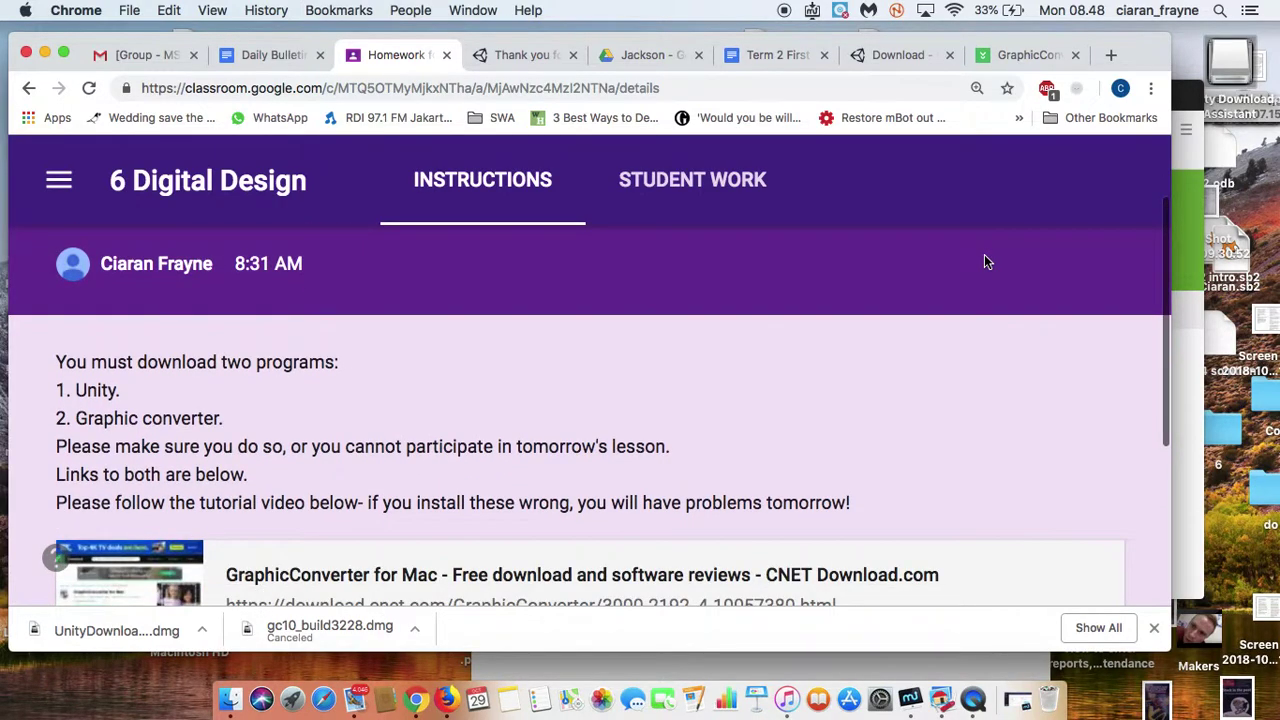
pyautogui.scroll(3, 984, 262)
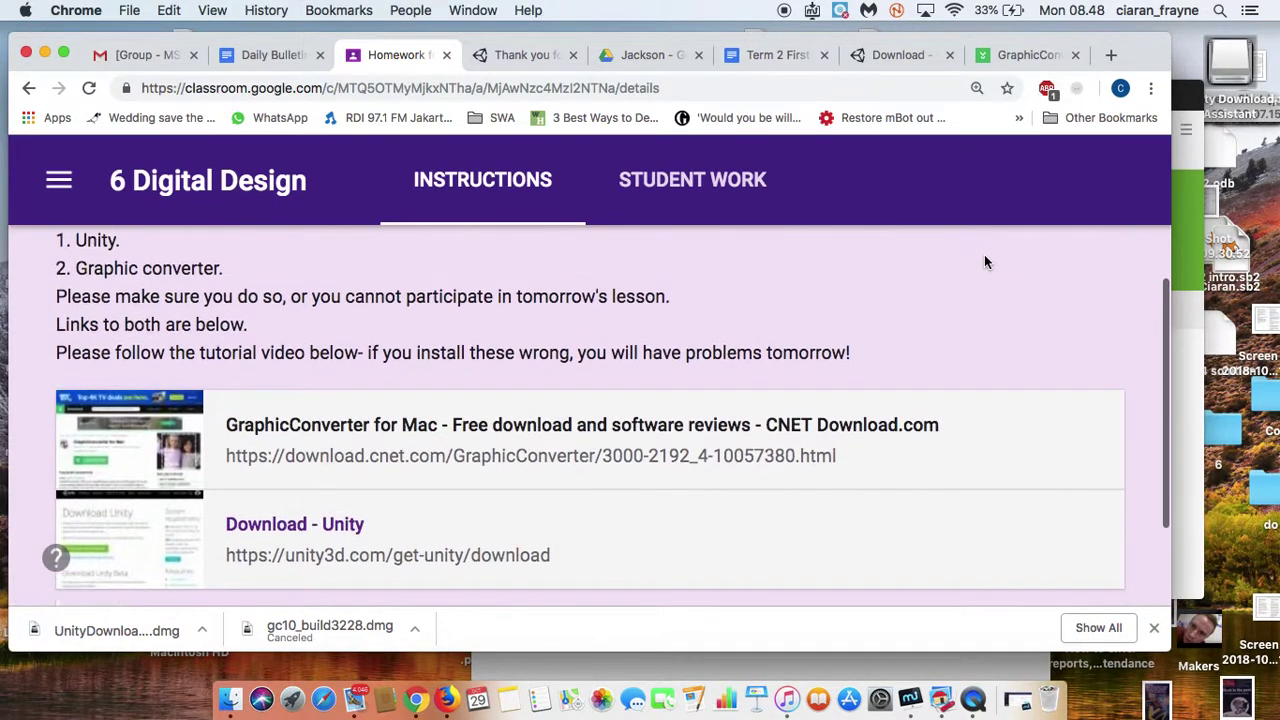
pyautogui.click(324, 527)
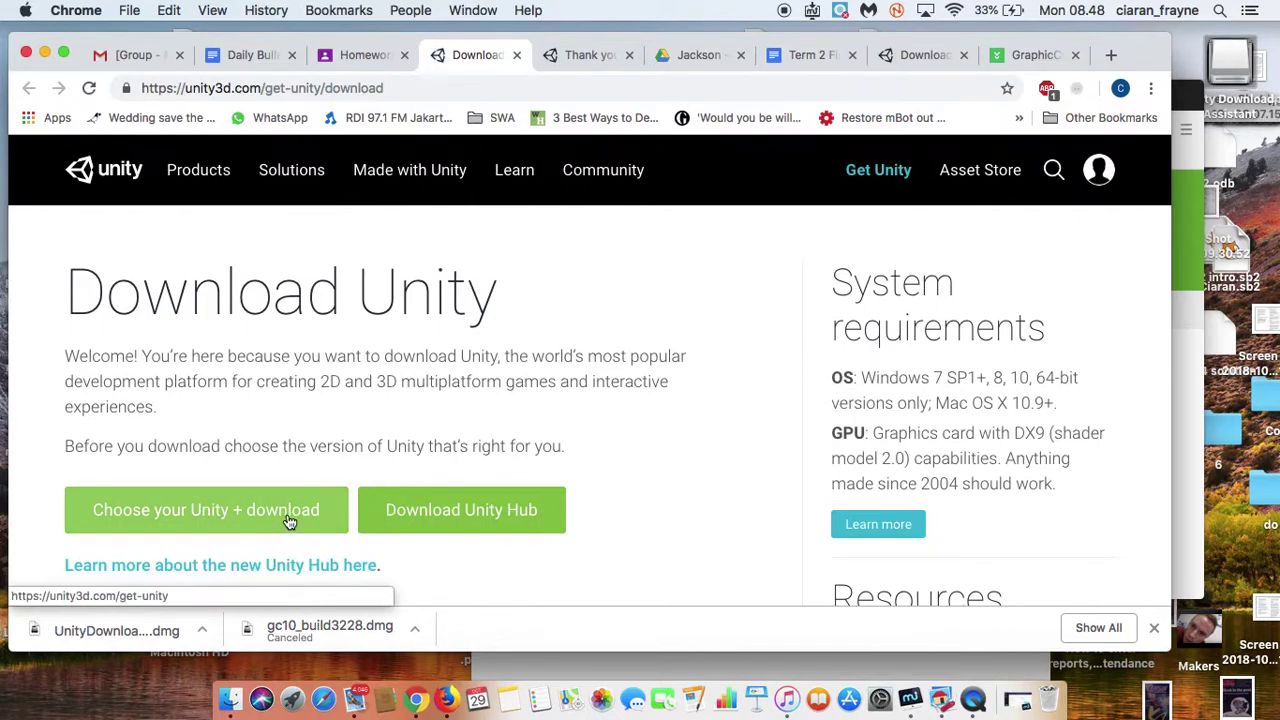
# Proceed to the Unity plan choices and choose the Personal plan for beginners.
pyautogui.click(288, 521)
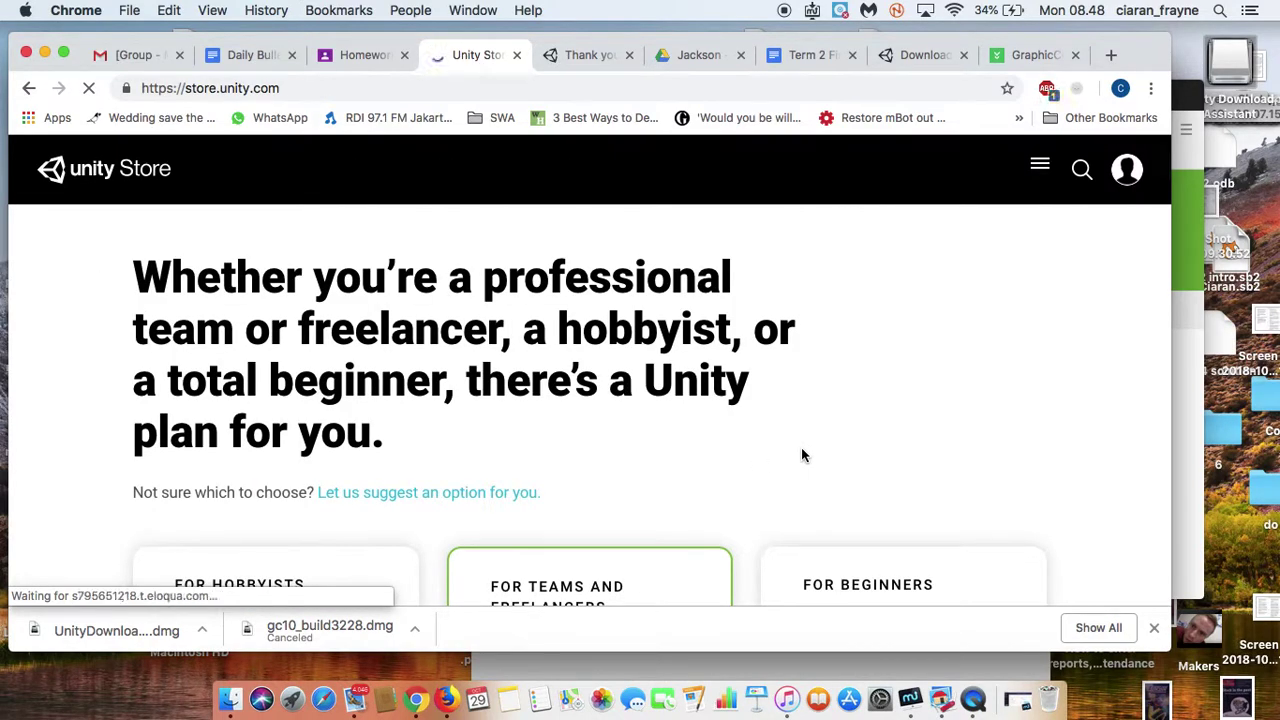
pyautogui.scroll(-2, 801, 455)
pyautogui.scroll(-5, 801, 455)
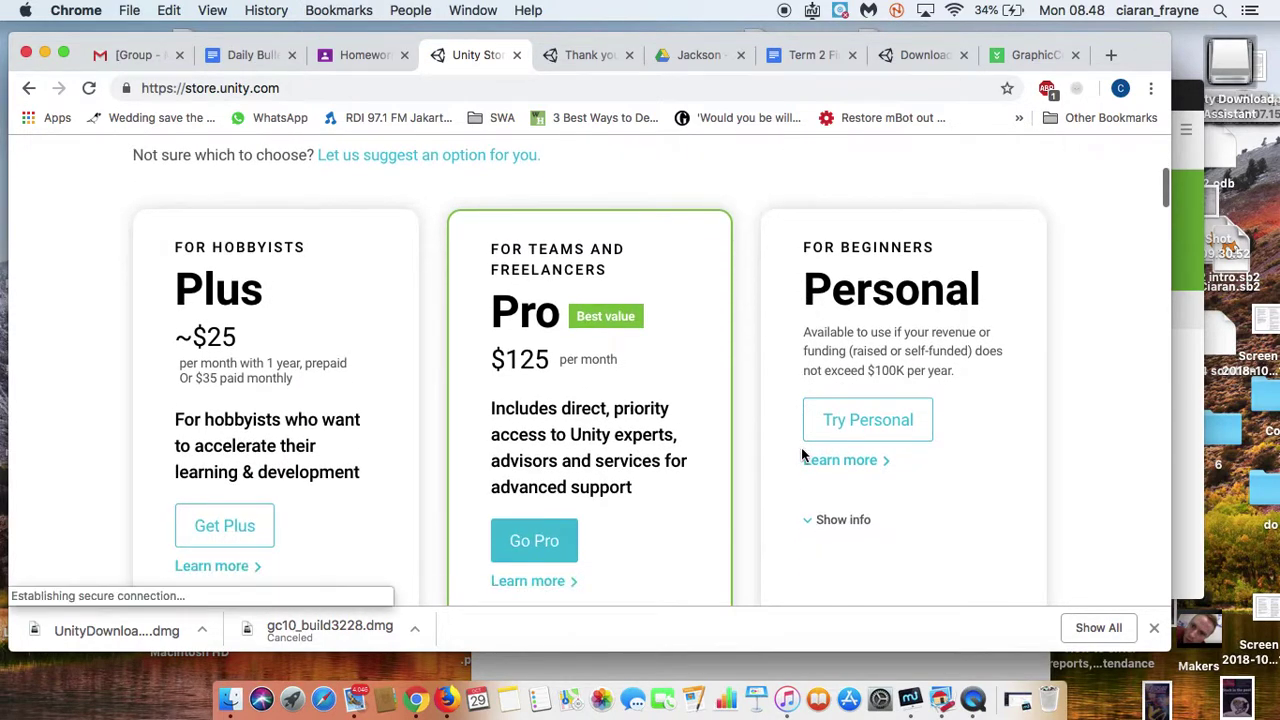
pyautogui.scroll(-1, 801, 455)
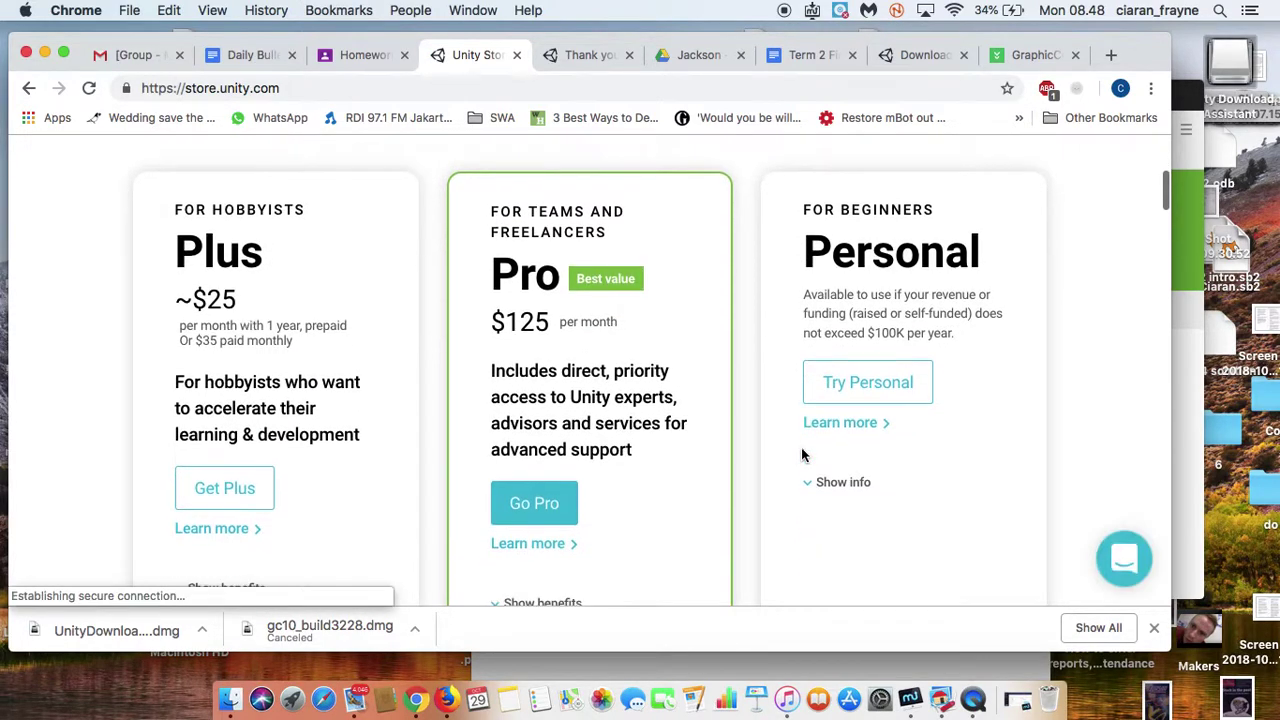
pyautogui.click(864, 386)
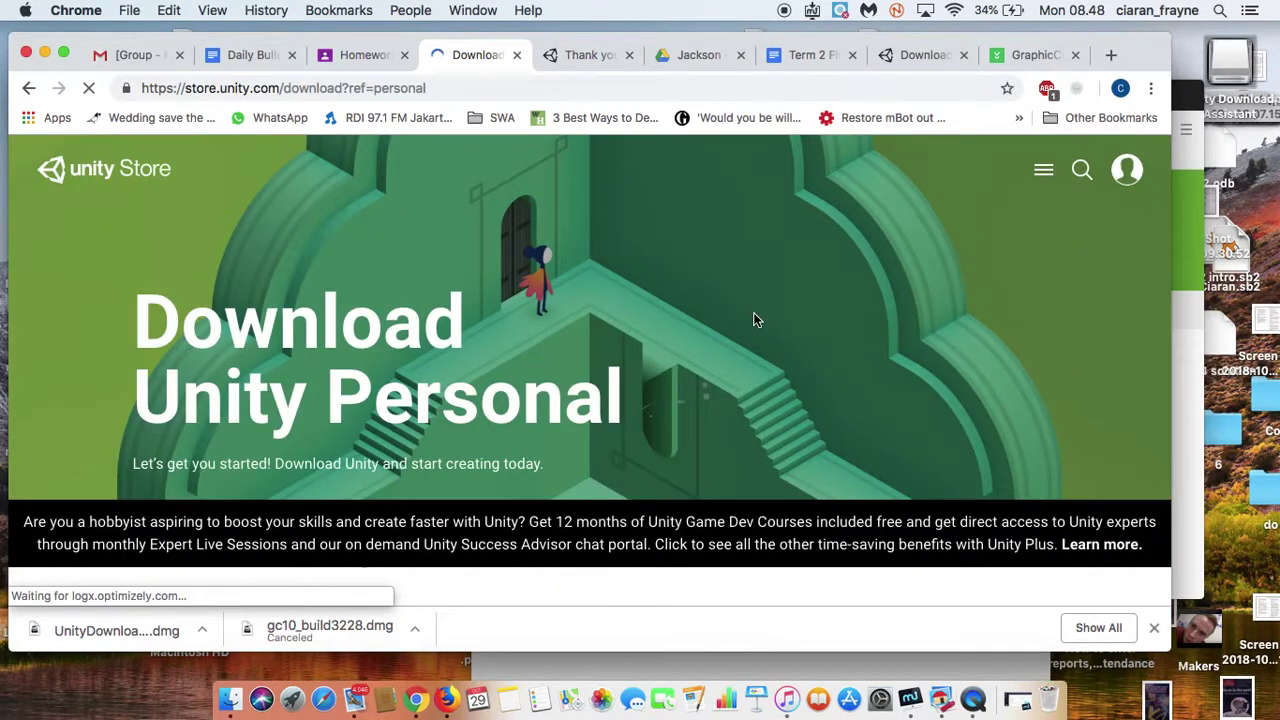
# Confirm eligibility for Unity Personal under the Terms of Service and download the installer for Mac OS X.
pyautogui.scroll(-12, 753, 312)
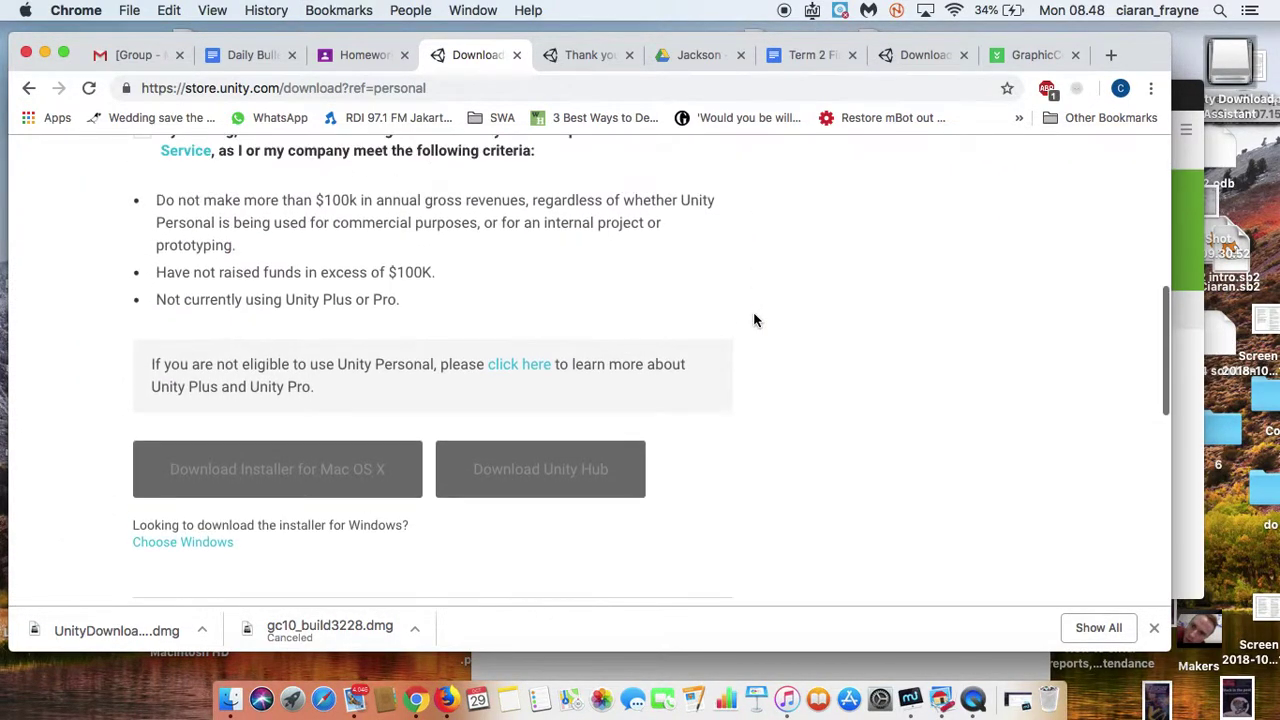
pyautogui.scroll(4, 755, 320)
pyautogui.scroll(-3, 755, 320)
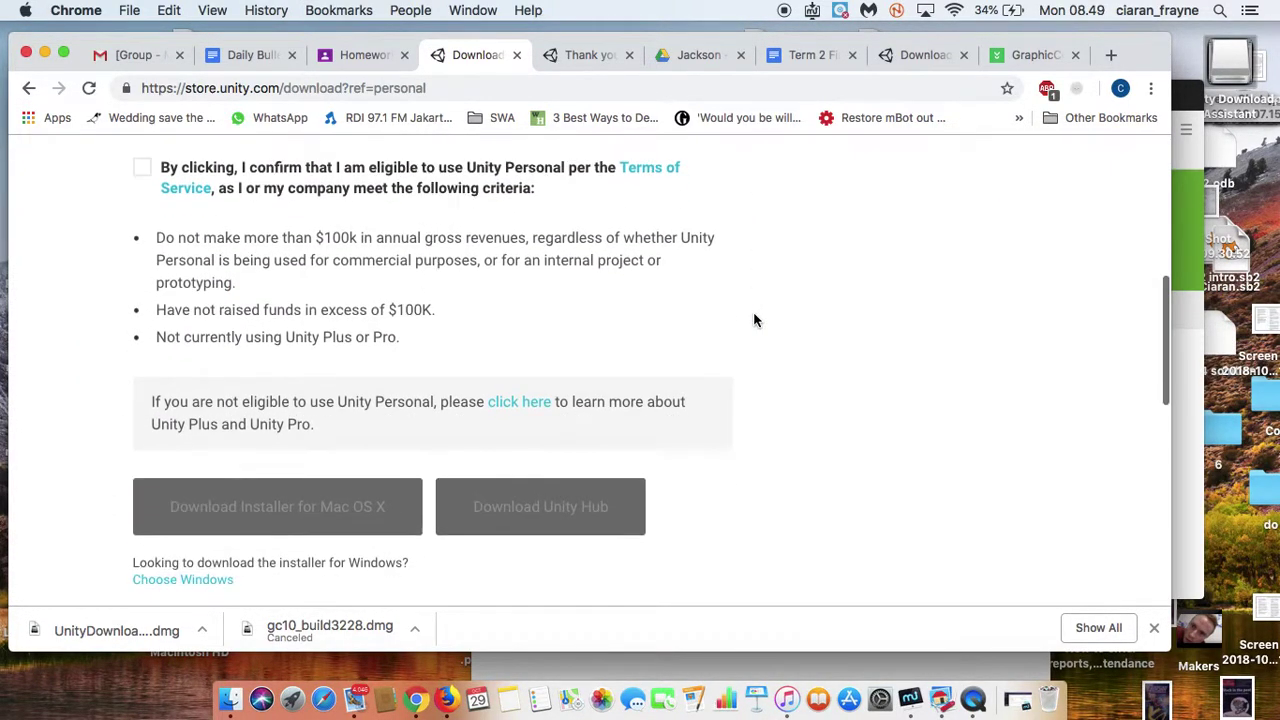
pyautogui.scroll(2, 753, 320)
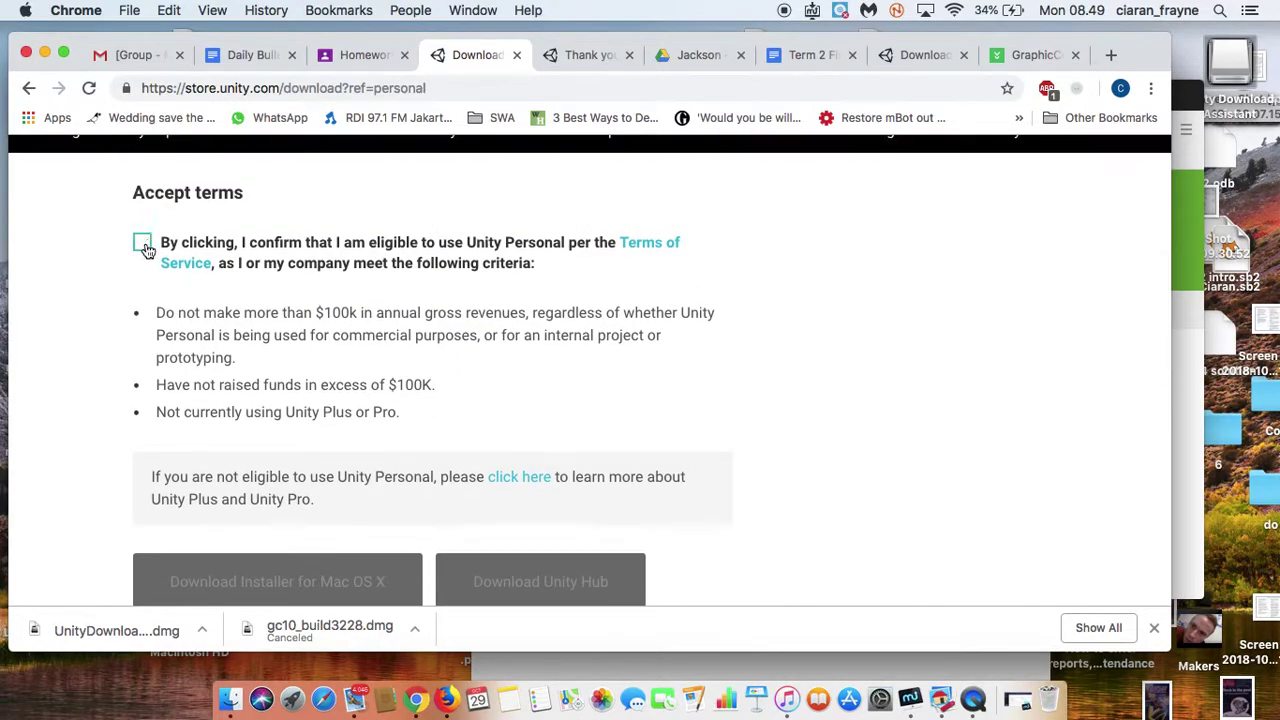
pyautogui.click(142, 243)
pyautogui.click(350, 581)
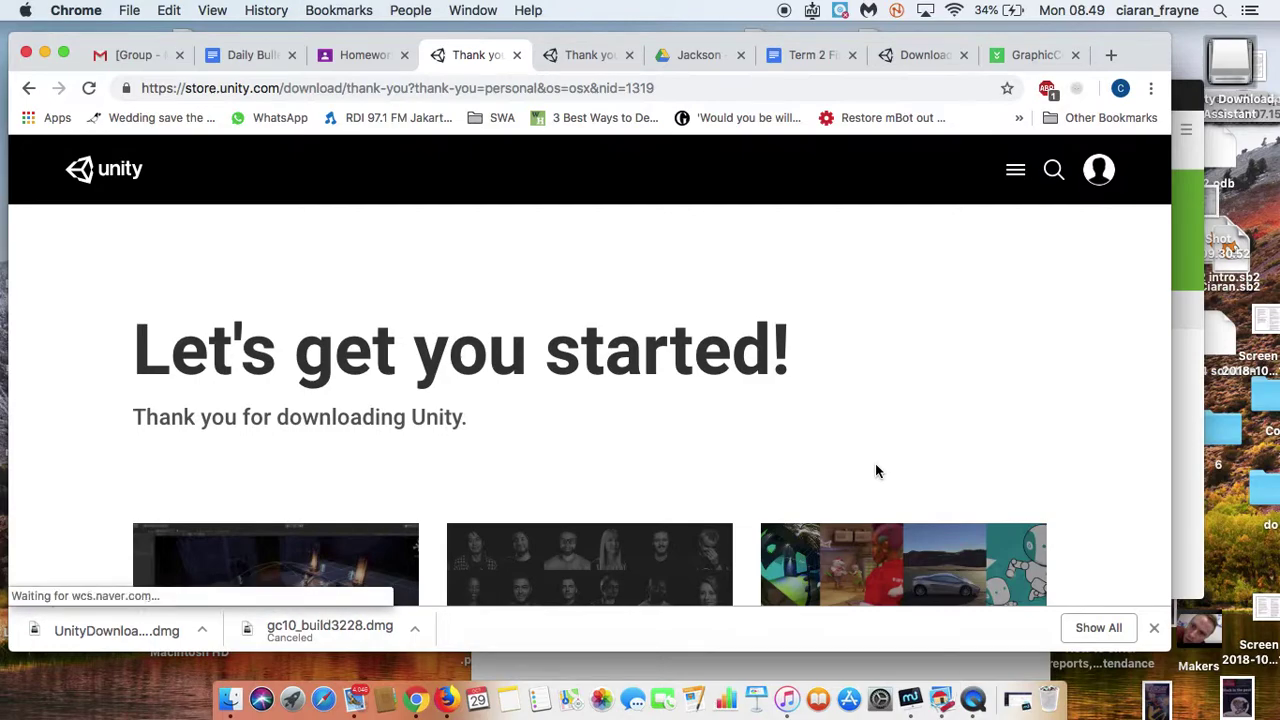
# Open the downloaded Unity disk image and launch the Unity Download Assistant, allowing the internet-downloaded application to open.
pyautogui.click(109, 631)
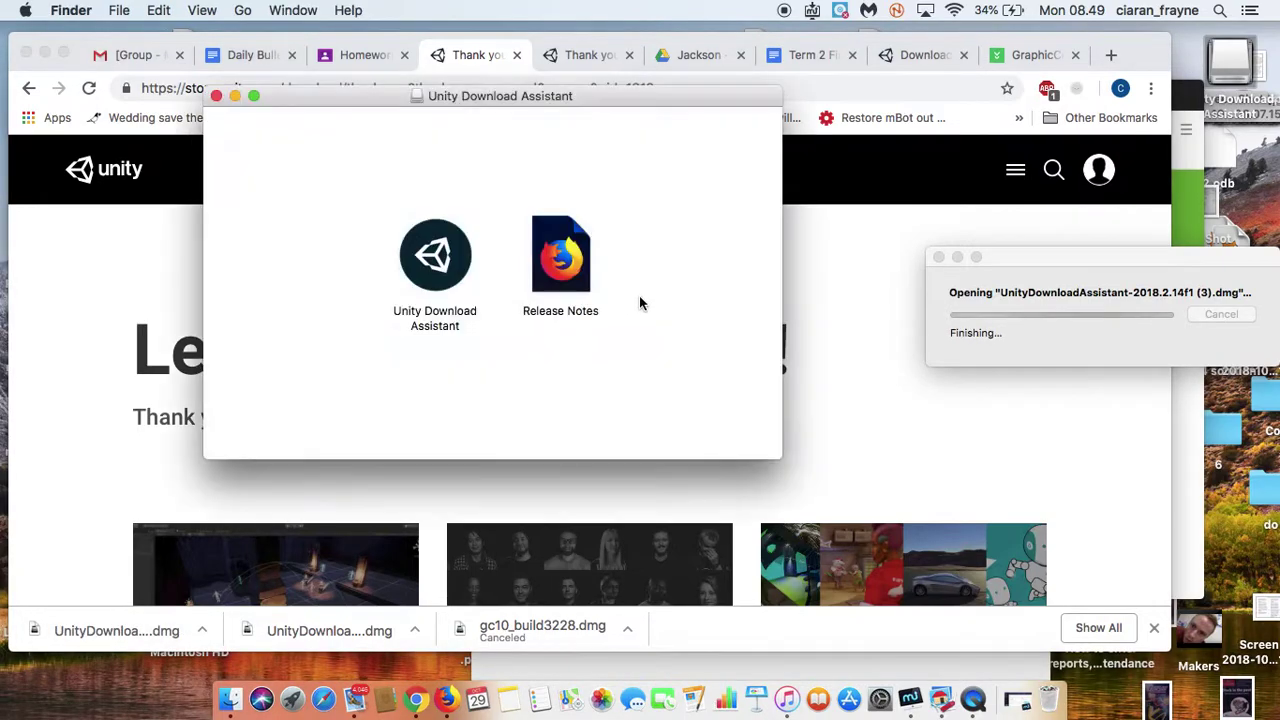
pyautogui.click(432, 268)
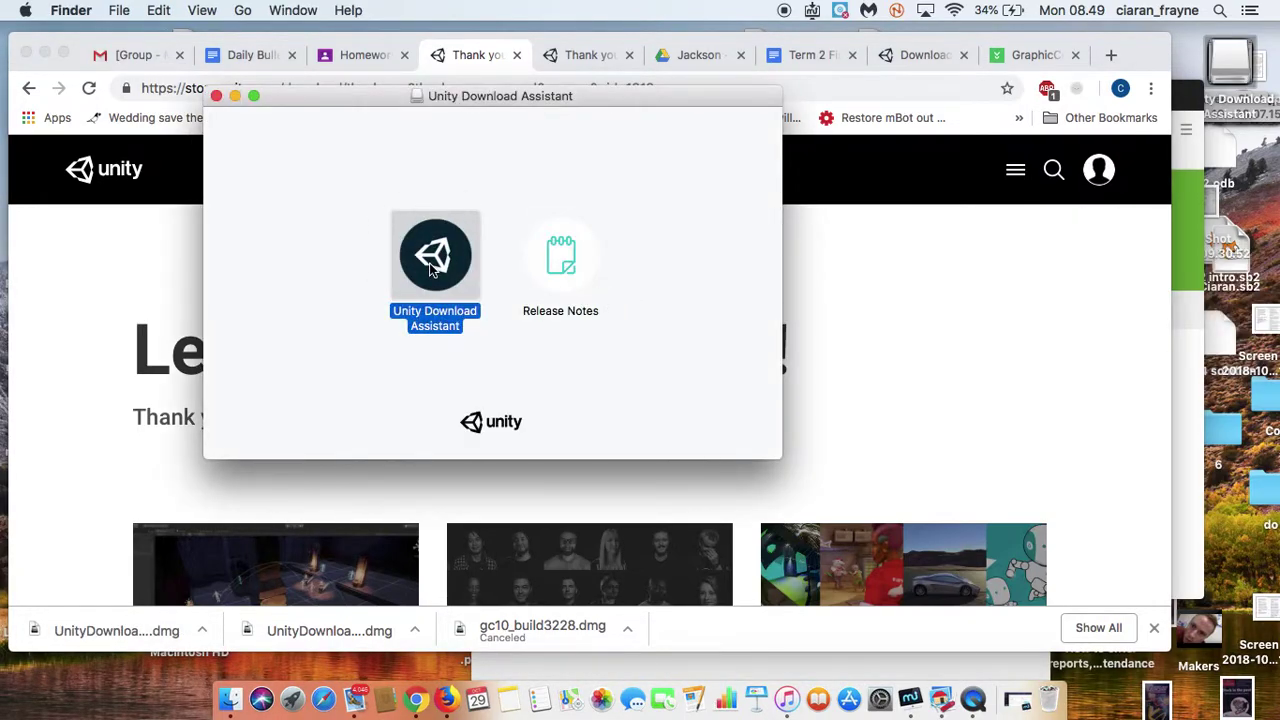
pyautogui.doubleClick(432, 268)
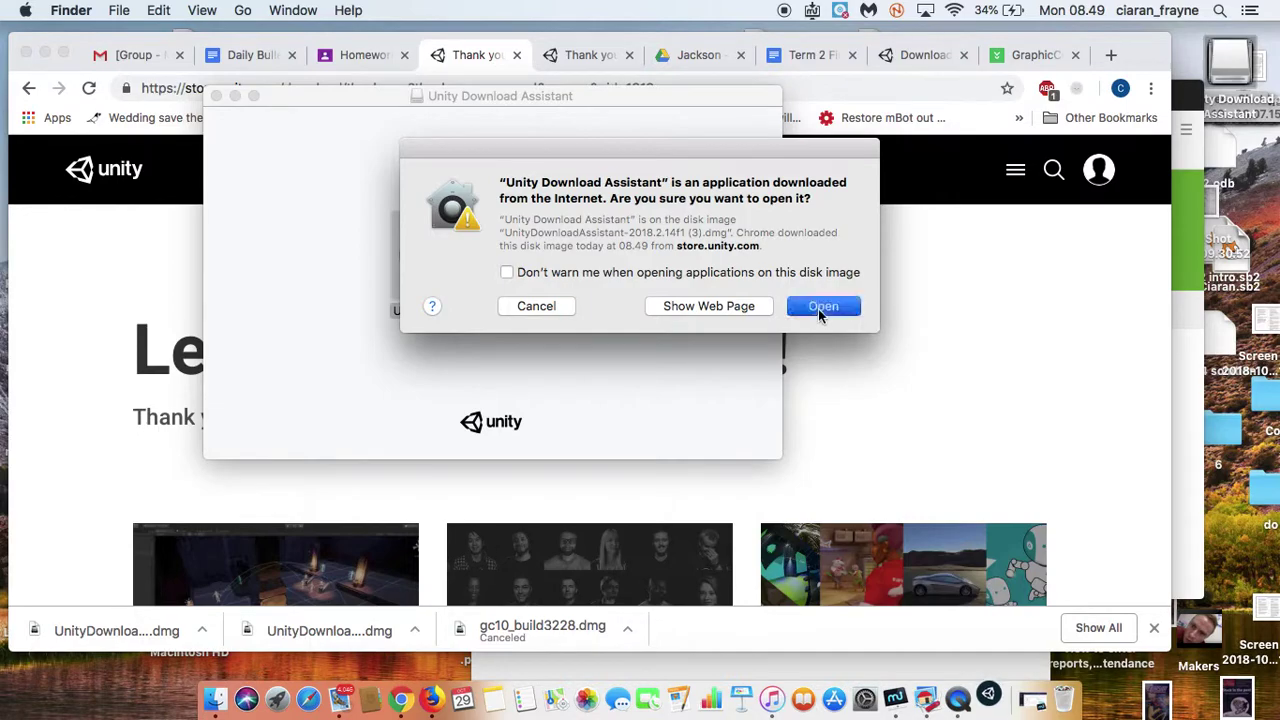
pyautogui.click(820, 307)
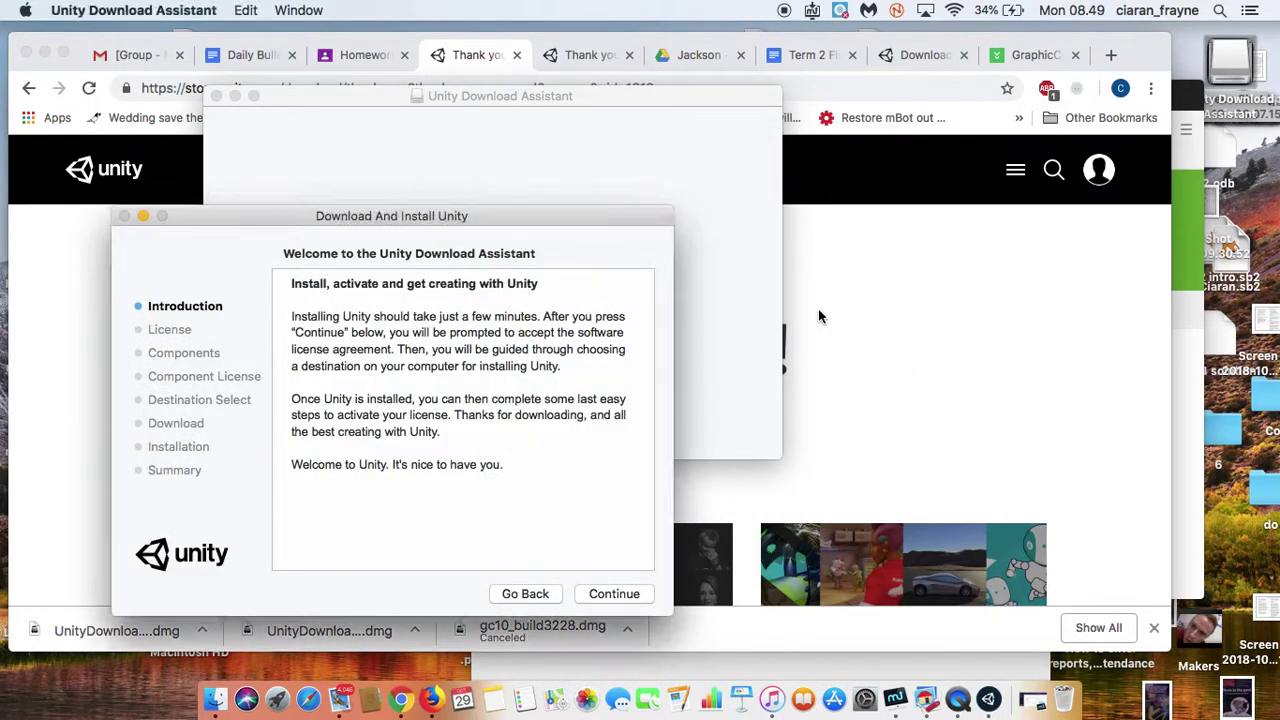
# Continue past the installer introduction and agree to the Unity software license terms.
pyautogui.click(600, 594)
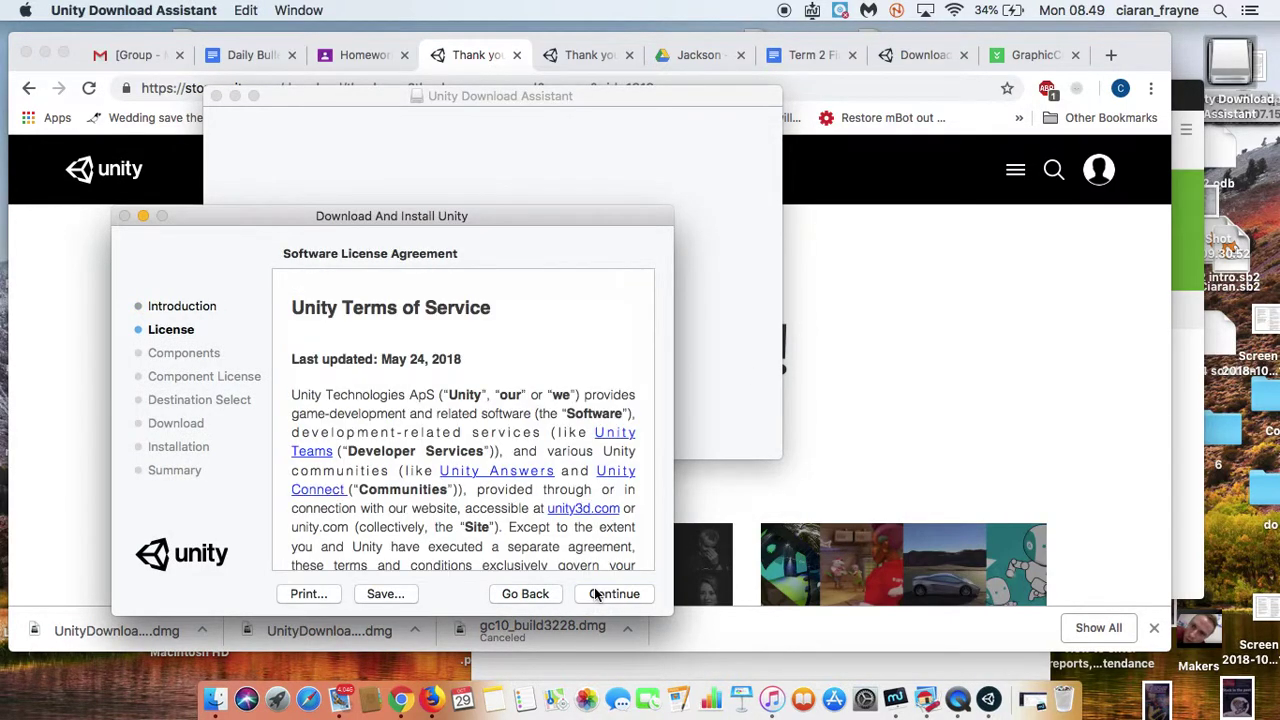
pyautogui.click(596, 594)
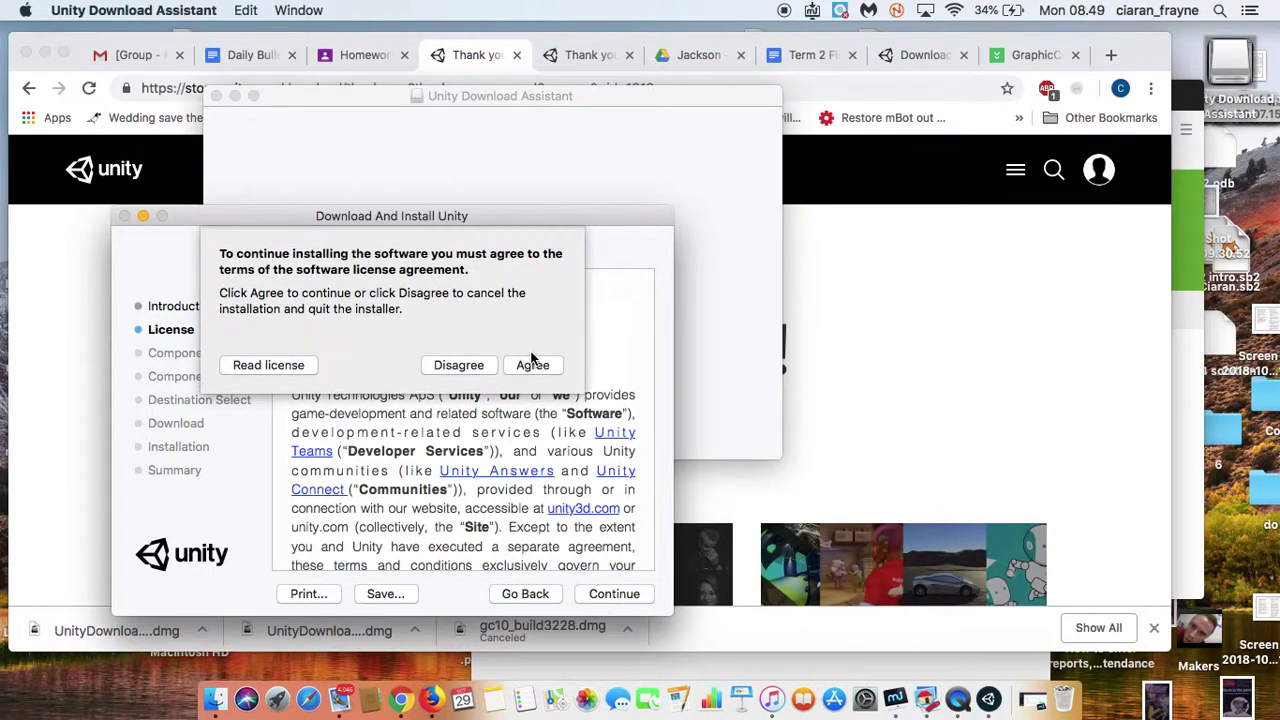
pyautogui.click(529, 365)
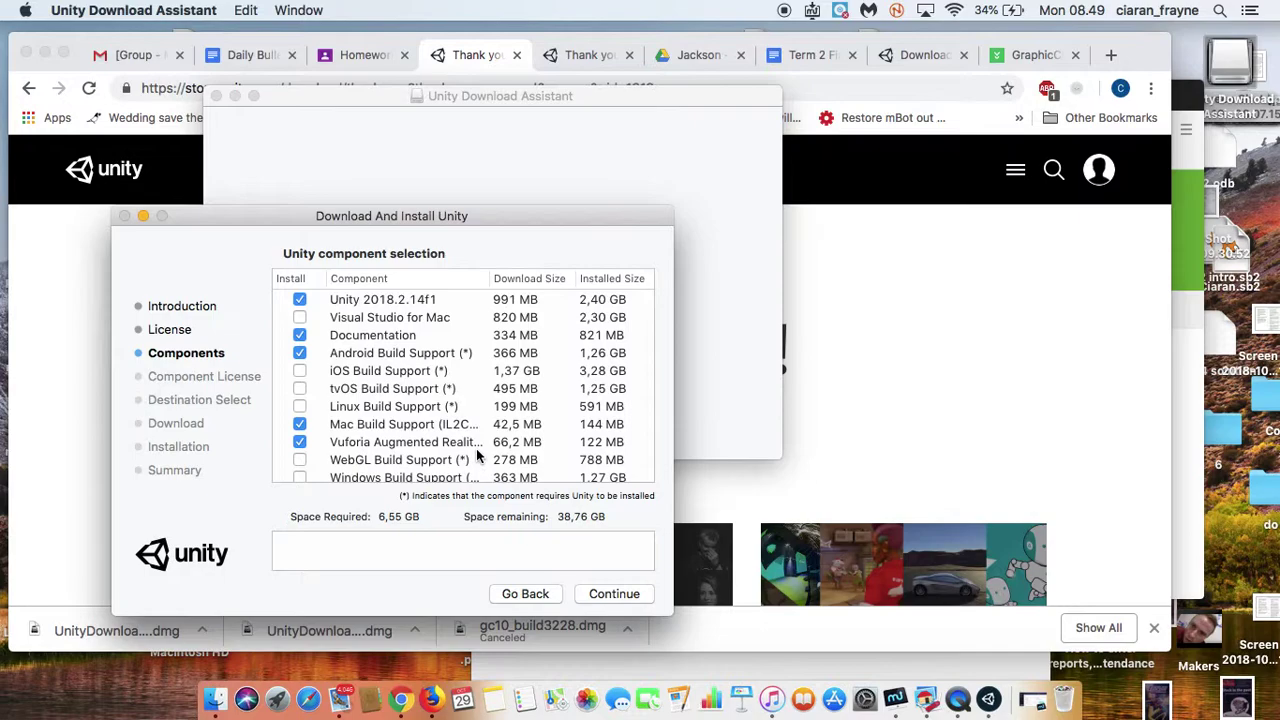
# Accept the ticked Unity components, authorize with the account password, and start the download to Macintosh HD.
pyautogui.moveTo(489, 278); pyautogui.dragTo(447, 303)
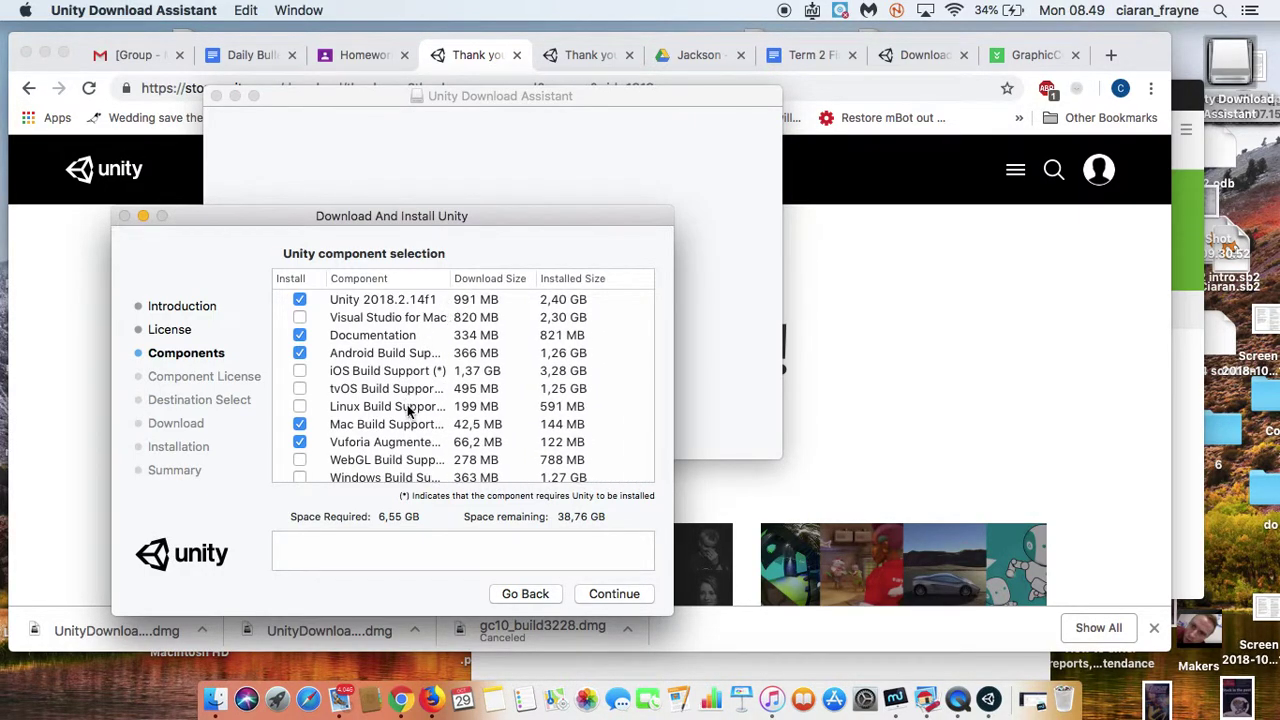
pyautogui.click(616, 594)
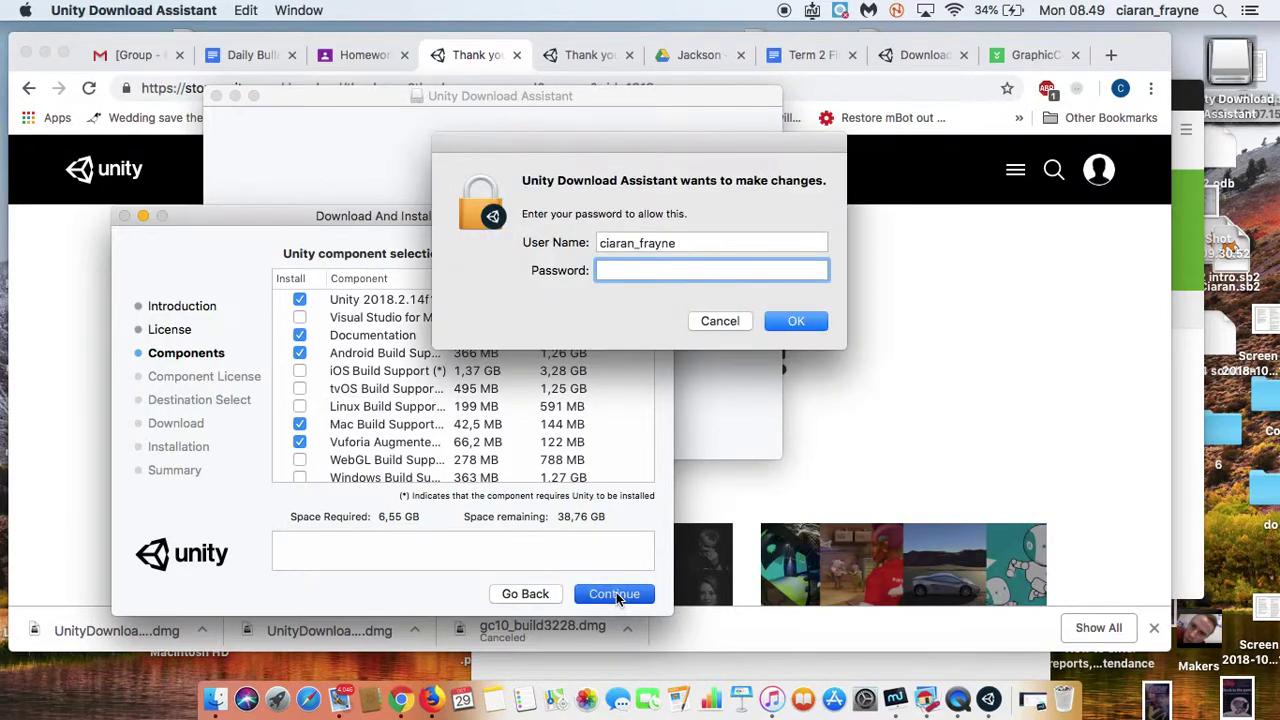
pyautogui.press('Return')
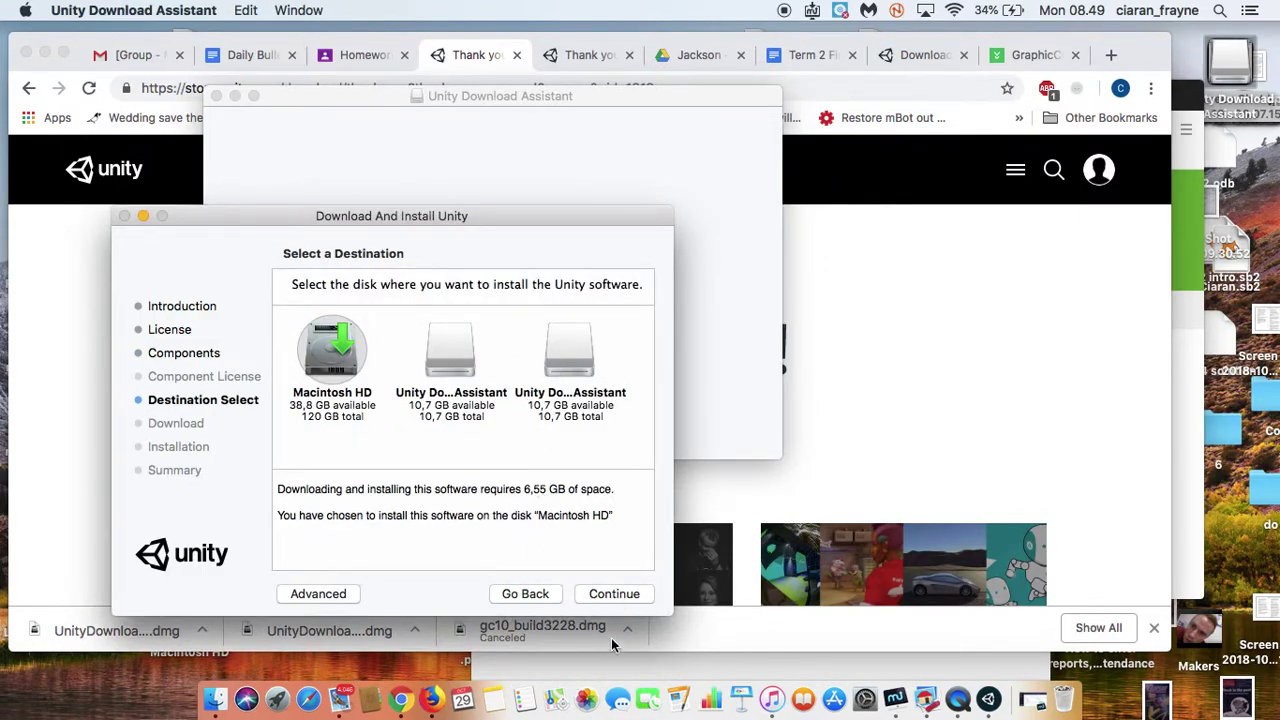
pyautogui.click(613, 594)
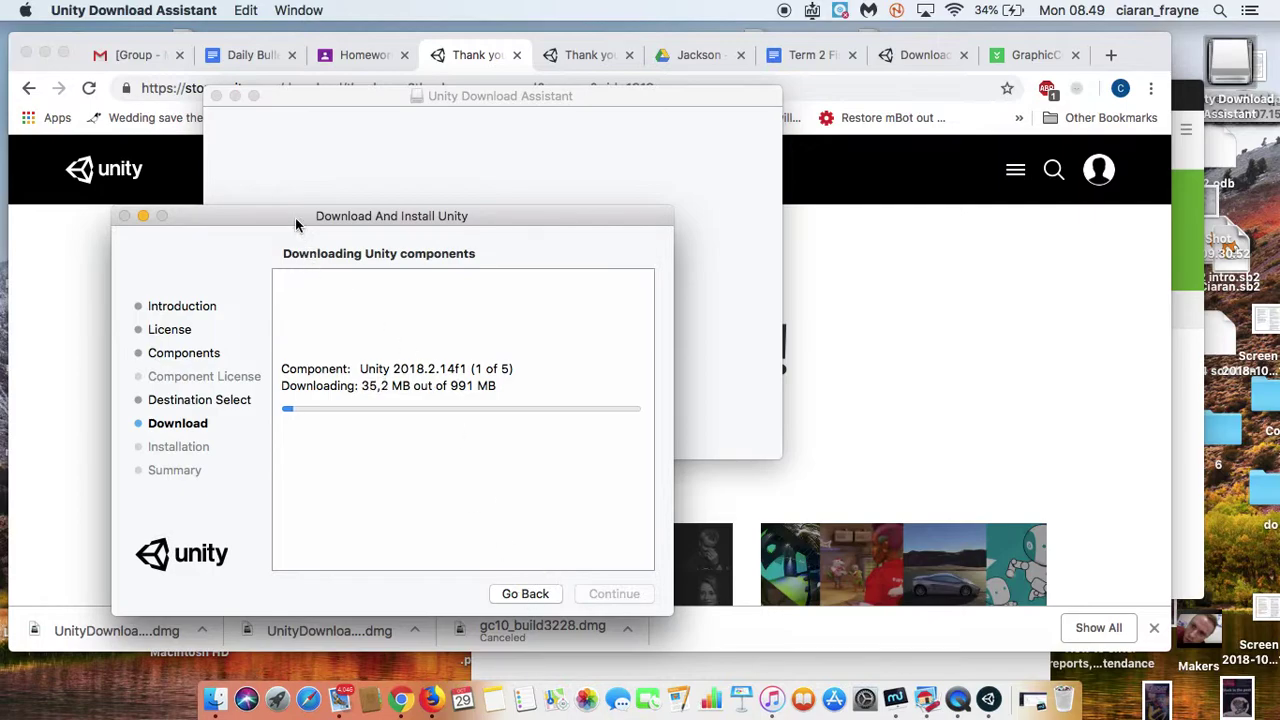
# Move the installer window aside and cancel the running Unity component download.
pyautogui.moveTo(295, 224); pyautogui.dragTo(1276, 85)
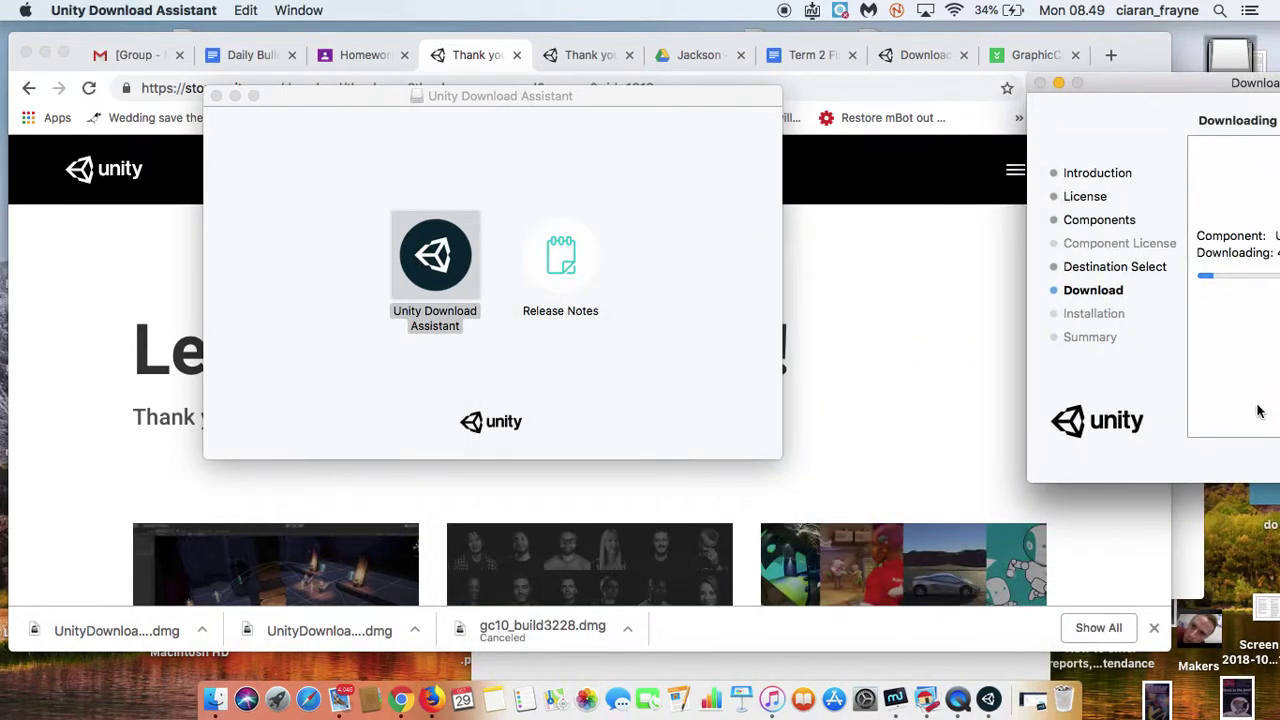
pyautogui.moveTo(1126, 100); pyautogui.dragTo(917, 114)
pyautogui.click(1236, 480)
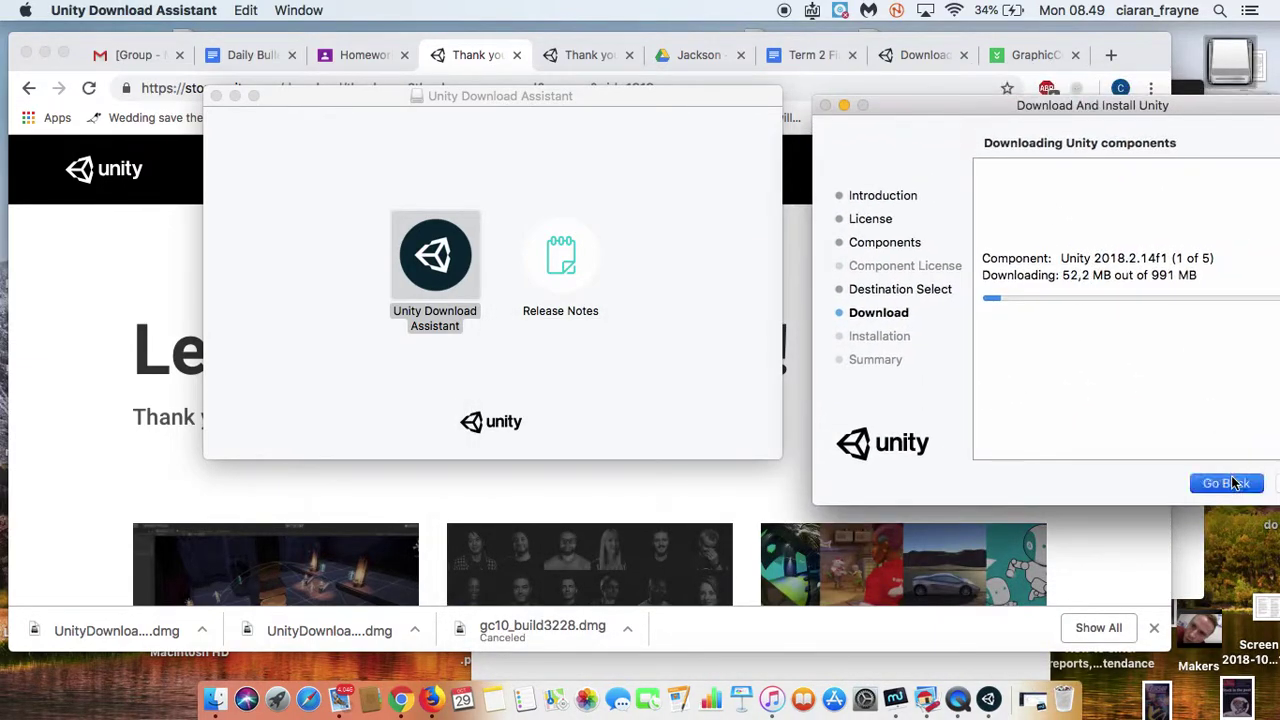
pyautogui.click(1138, 211)
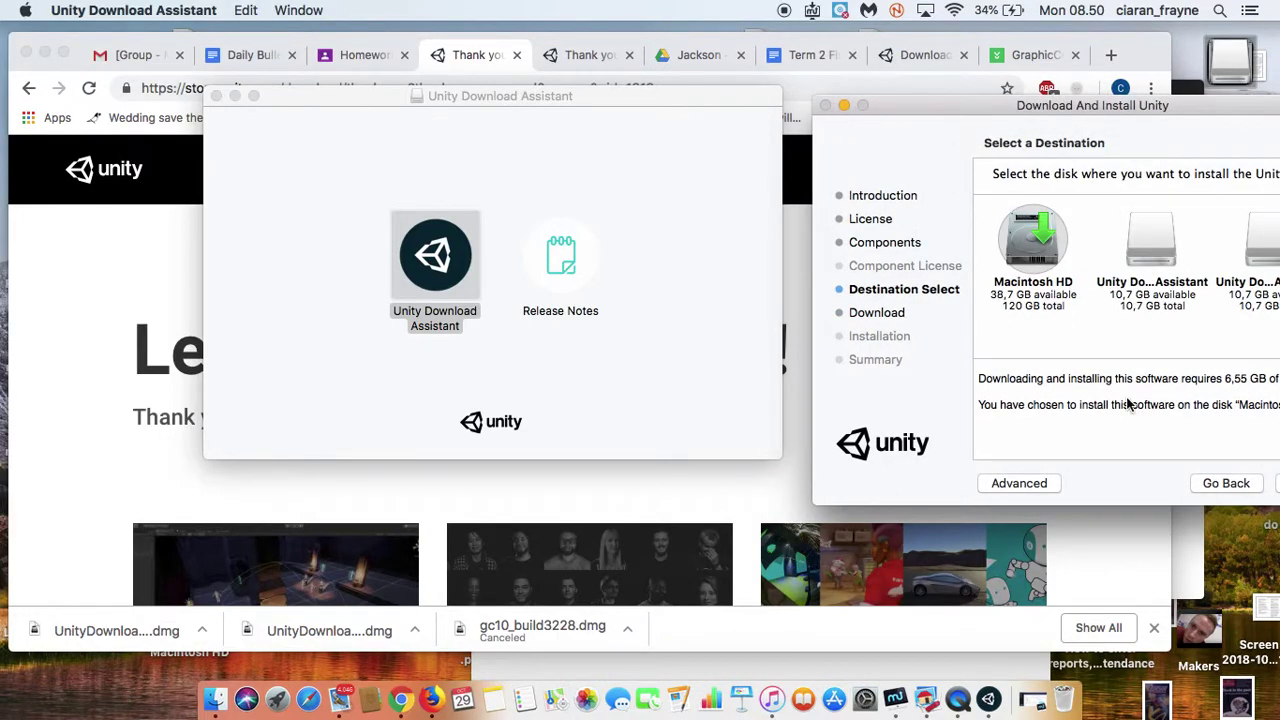
# Back out of the destination and component selection and quit the Unity Download Assistant.
pyautogui.moveTo(1055, 104); pyautogui.dragTo(832, 172)
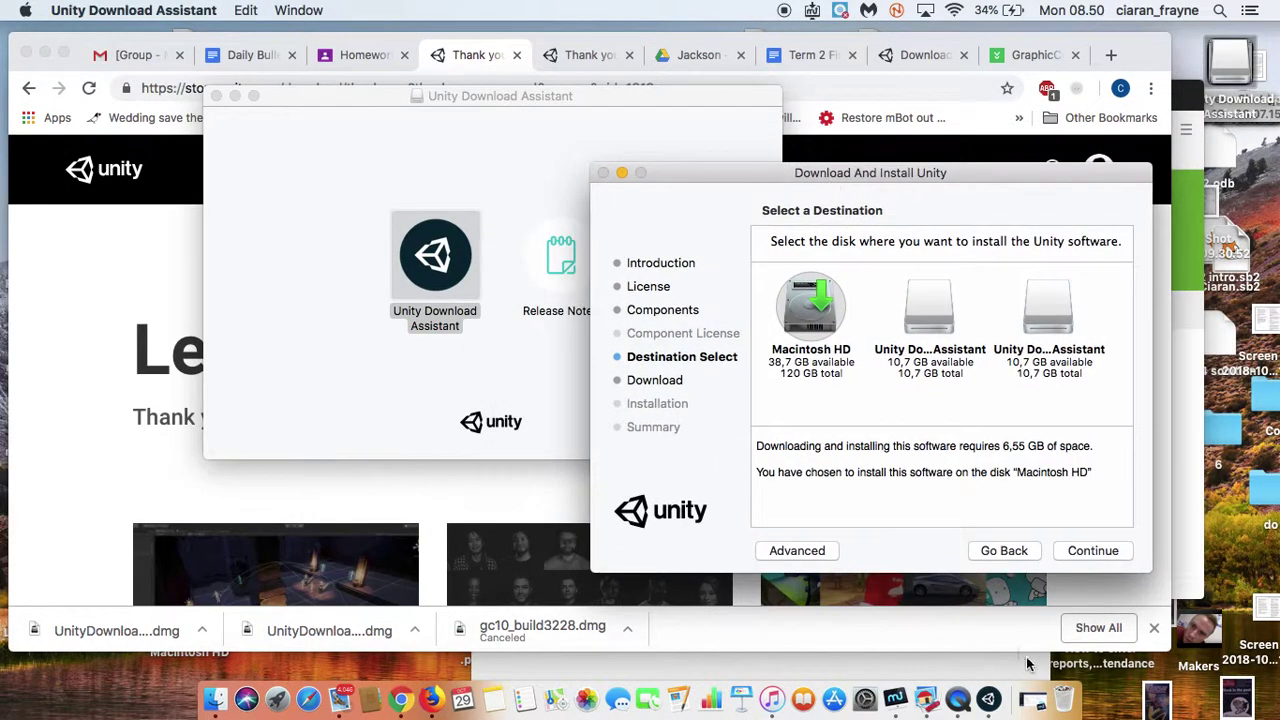
pyautogui.click(1022, 552)
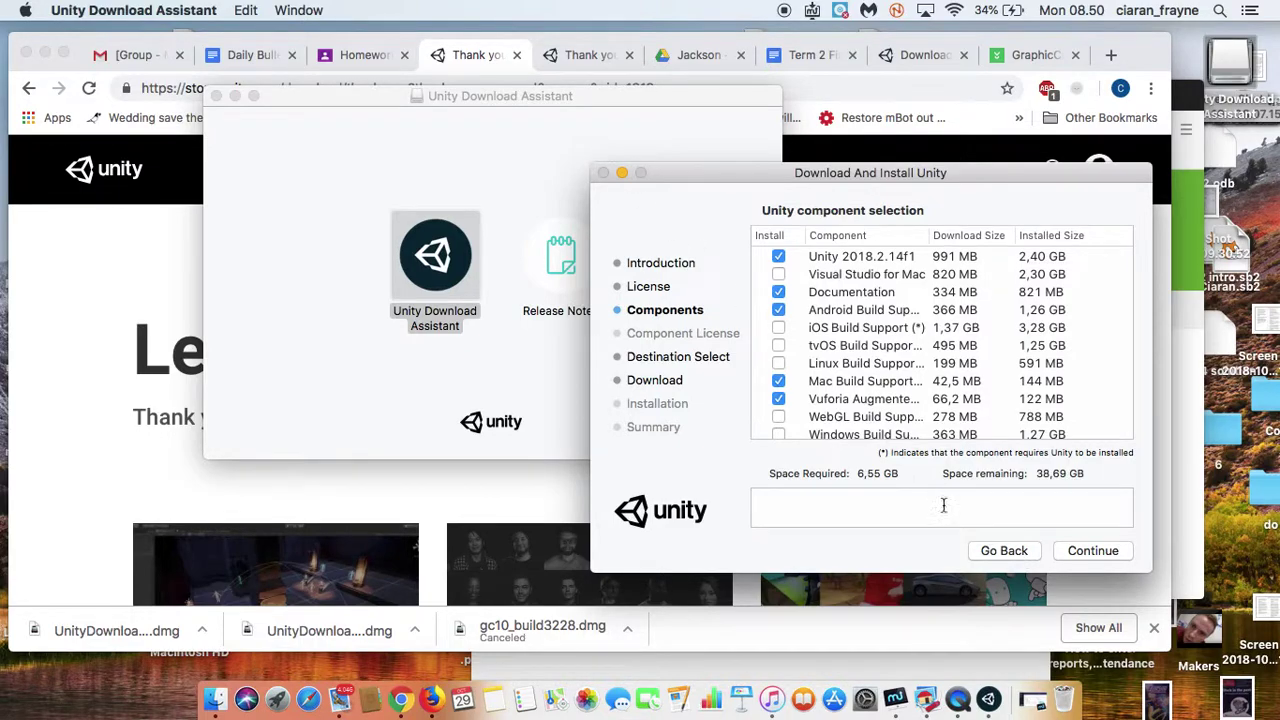
pyautogui.click(998, 551)
pyautogui.click(998, 551)
pyautogui.press('super+q')
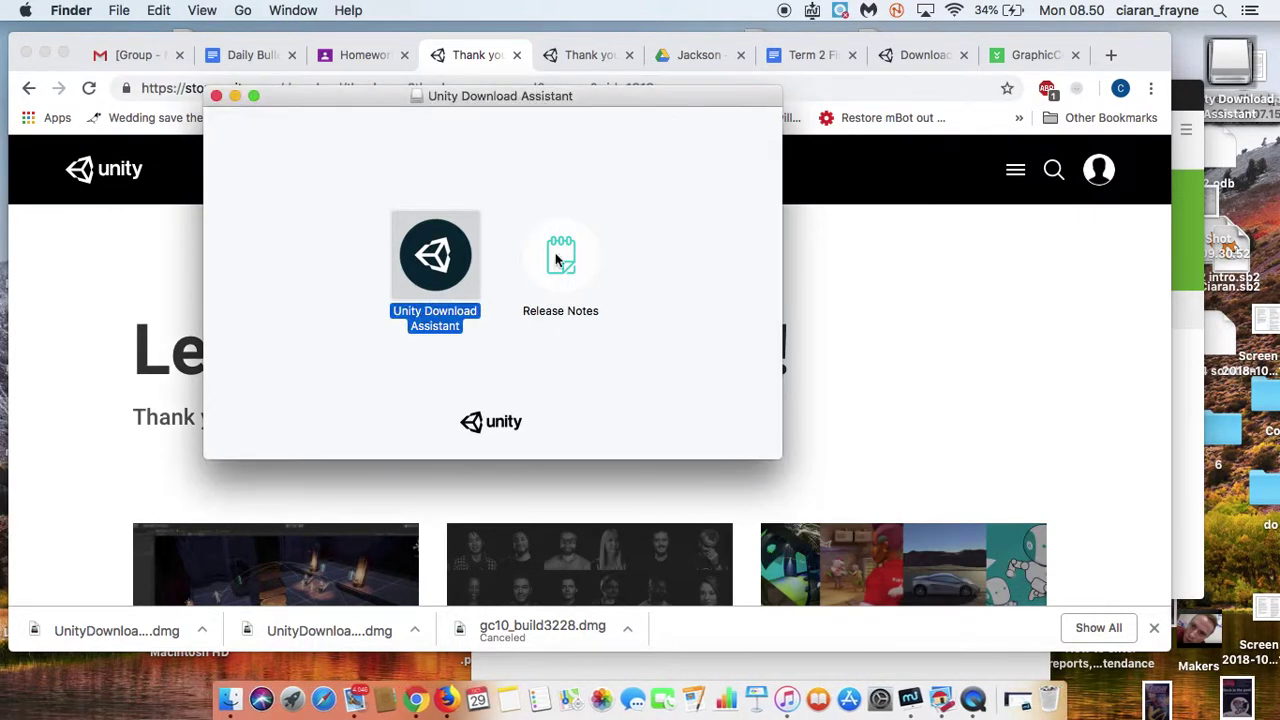
# Close the Unity Download Assistant windows and return to the 6 Digital Design homework instructions in Google Classroom.
pyautogui.click(216, 96)
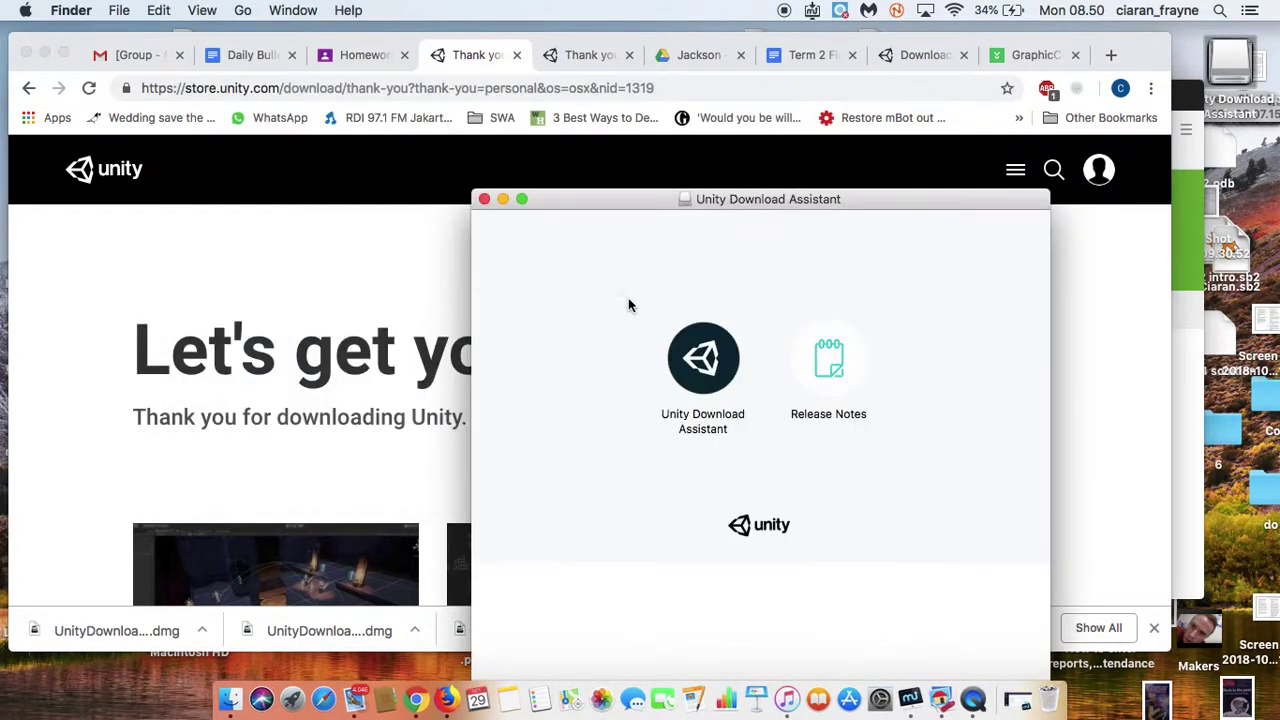
pyautogui.click(483, 199)
pyautogui.click(361, 58)
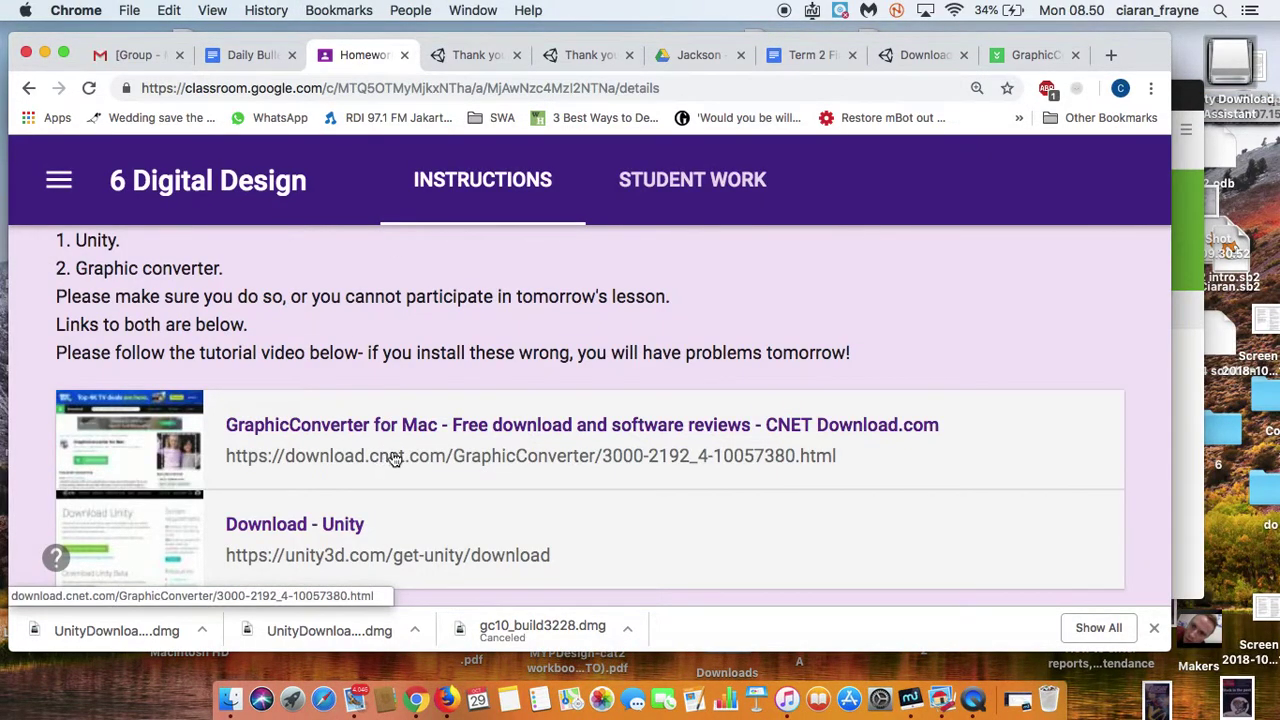
# Eject the Unity Download Assistant disk image from the desktop.
pyautogui.click(1228, 90)
pyautogui.rightClick(1228, 90)
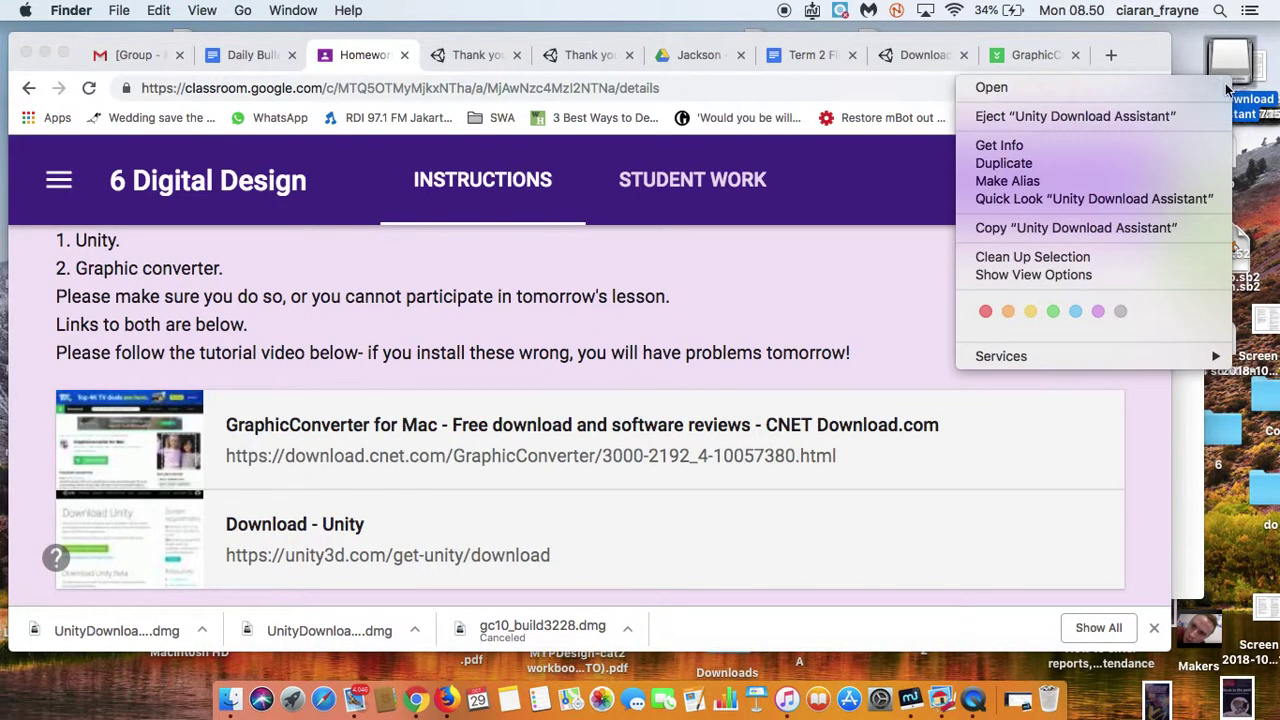
pyautogui.click(1120, 117)
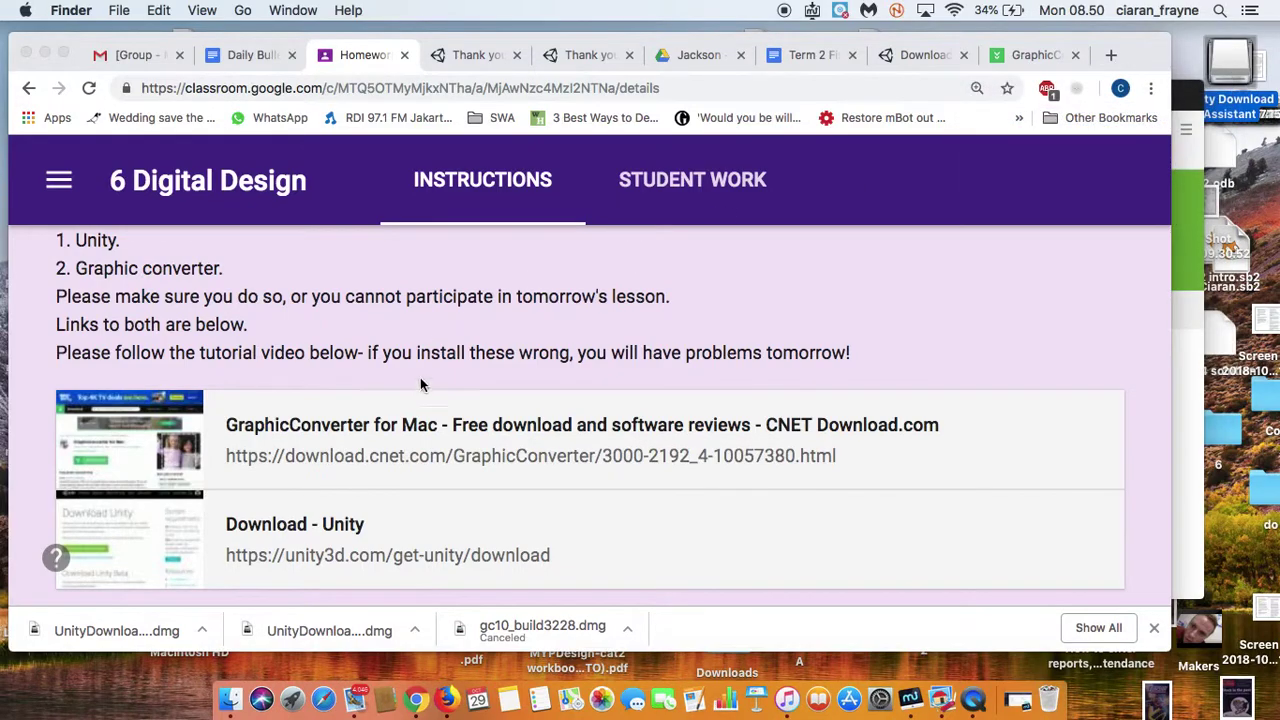
# Open the GraphicConverter for Mac link in the homework instructions and start downloading the program from CNET.
pyautogui.click(395, 428)
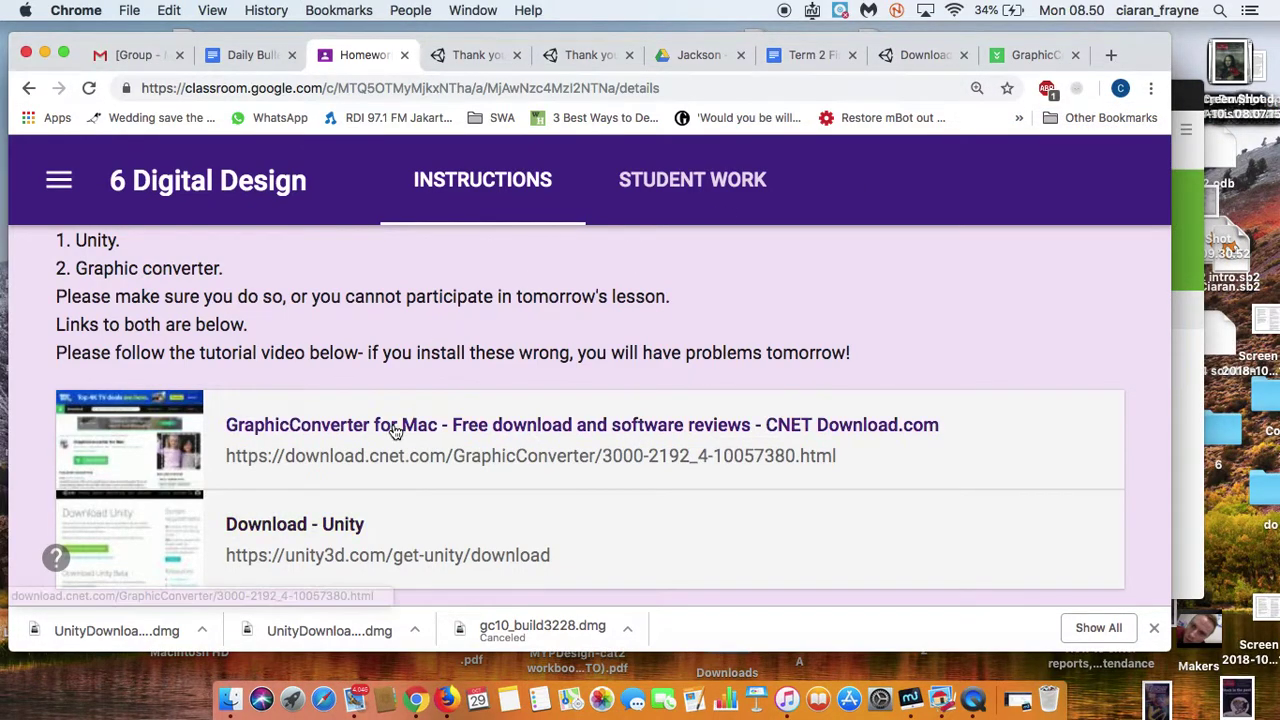
pyautogui.click(393, 427)
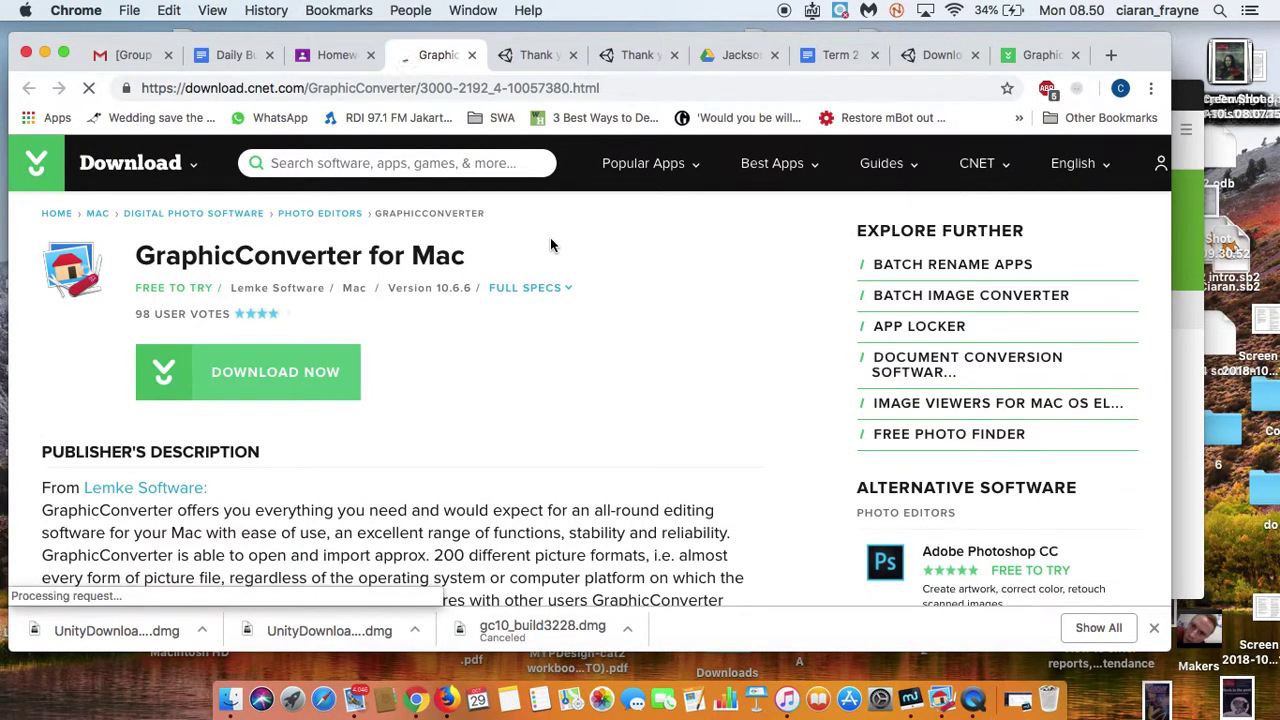
pyautogui.click(230, 380)
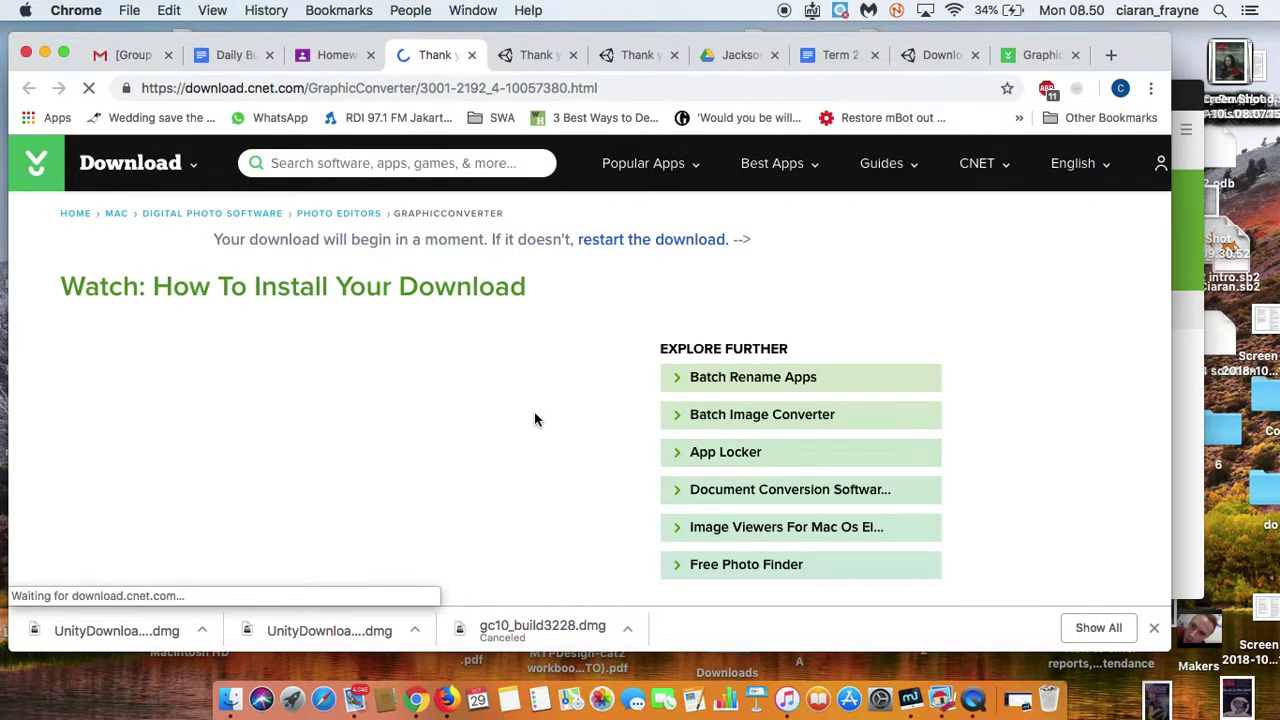
# Pause the "How To Install Your Download" video playing on the GraphicConverter download page.
pyautogui.scroll(-2, 534, 419)
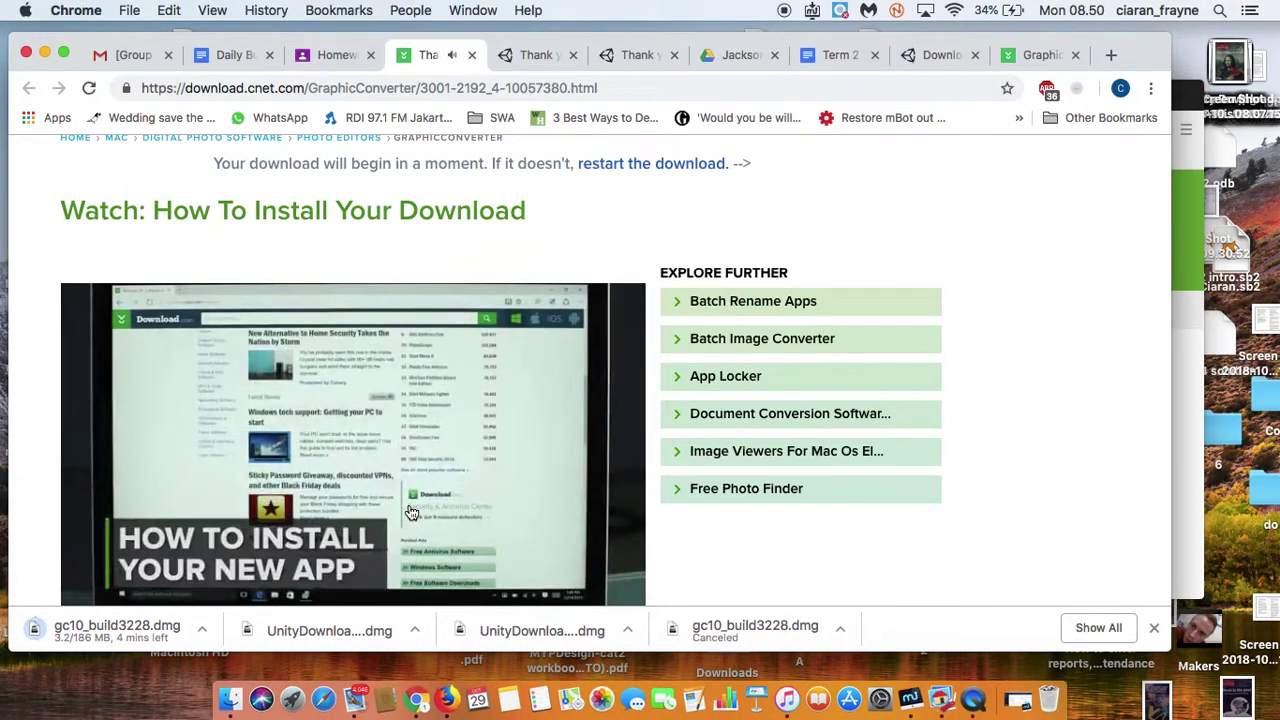
pyautogui.scroll(-2, 180, 500)
pyautogui.click(115, 485)
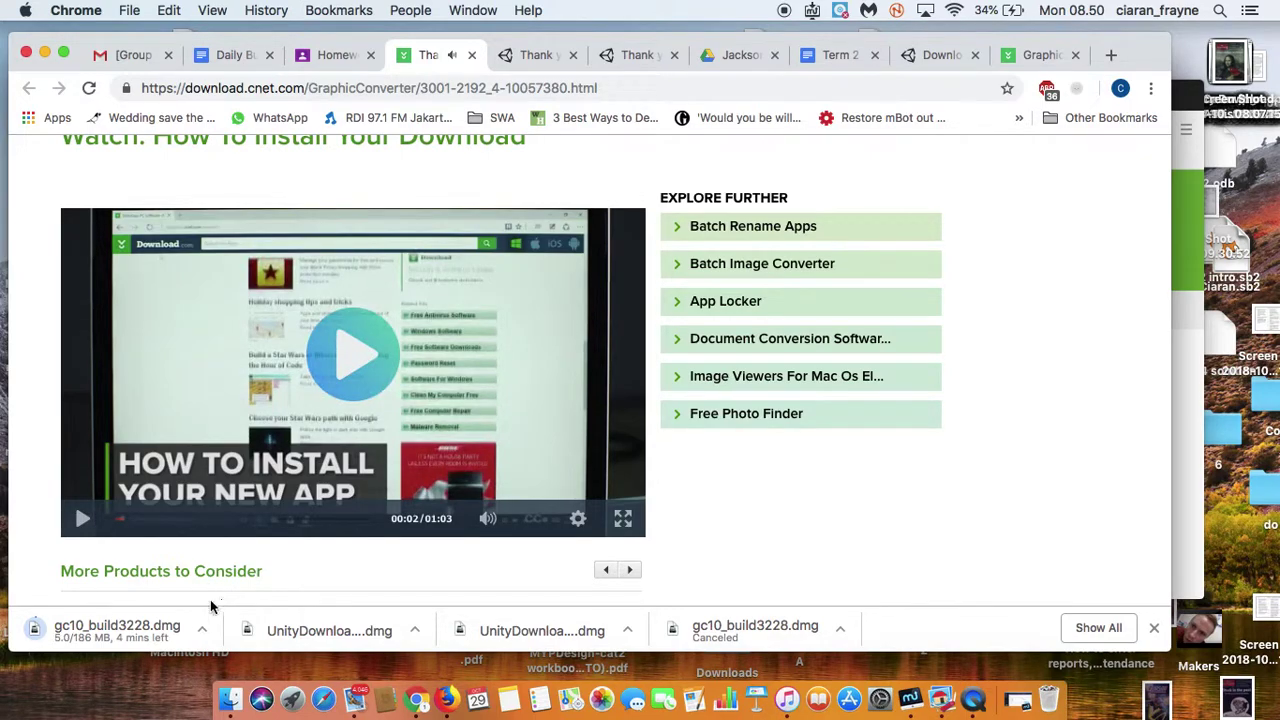